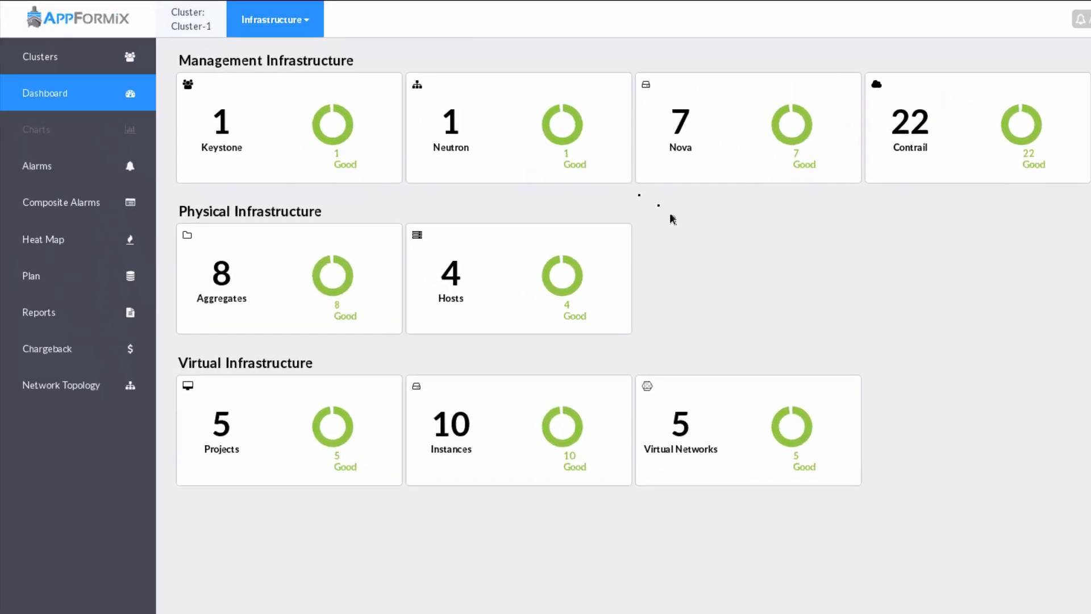
Step: Show the aggregates list and open the performance charts for the Instances-All-Hosts aggregate
{"action": "left_click", "coordinate": [330, 33]}
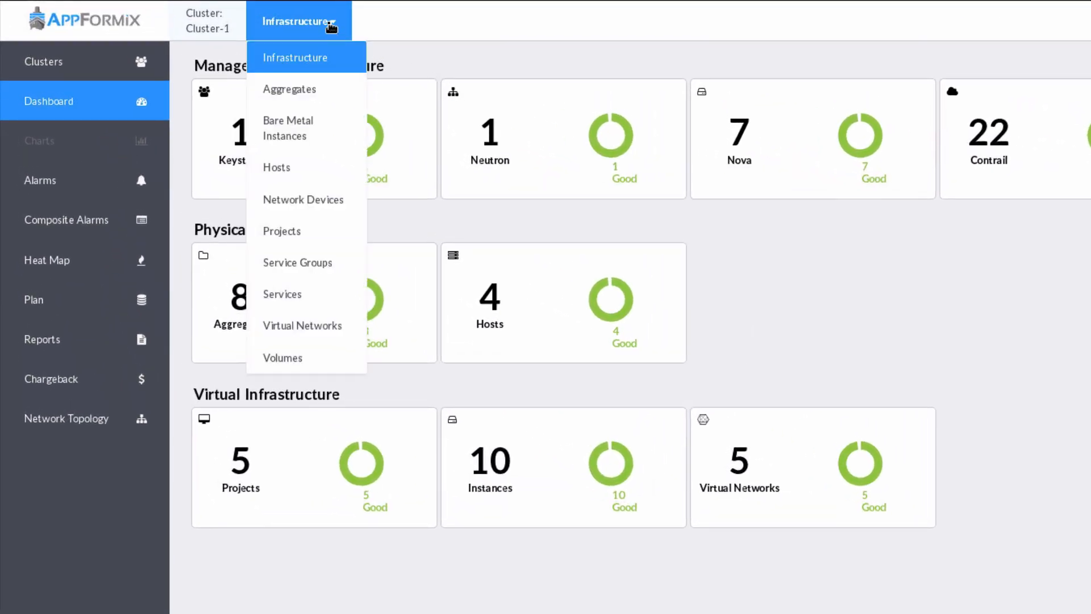
{"action": "left_click", "coordinate": [312, 95]}
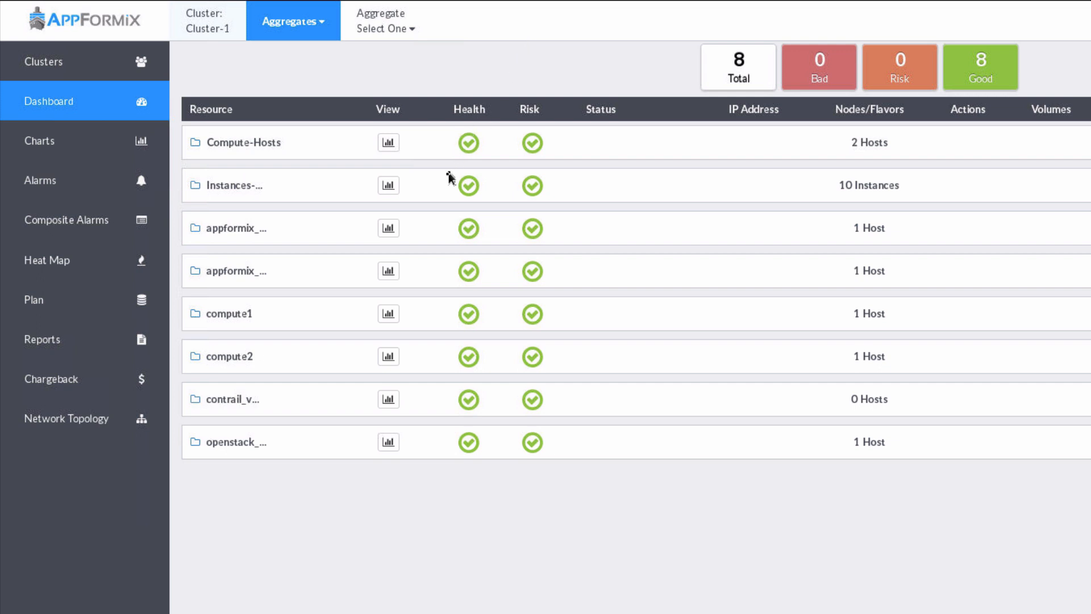
{"action": "left_click", "coordinate": [394, 193]}
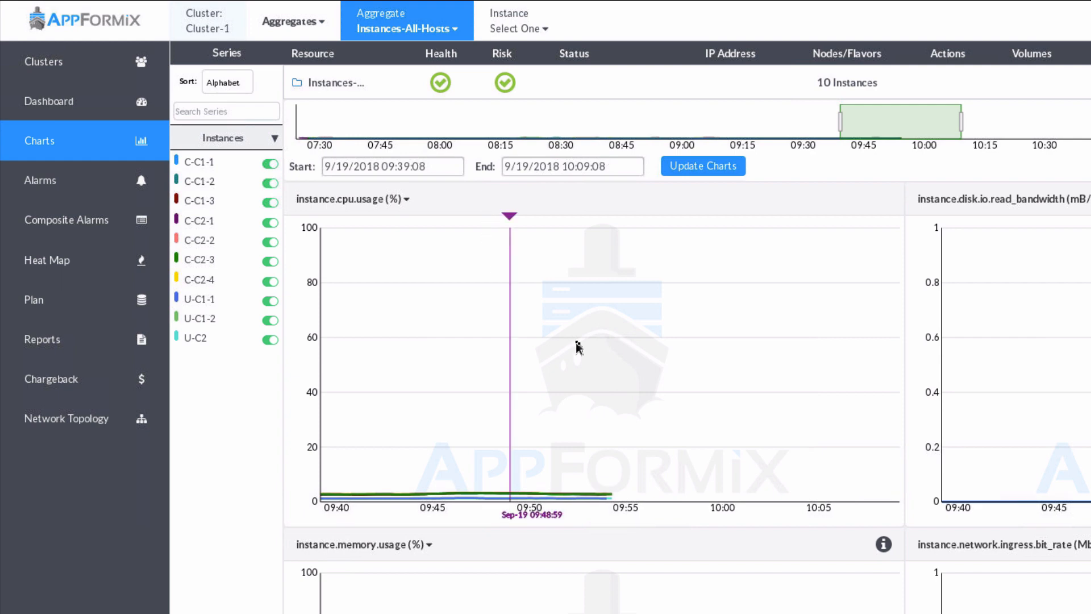
{"action": "mouse_move", "coordinate": [580, 350]}
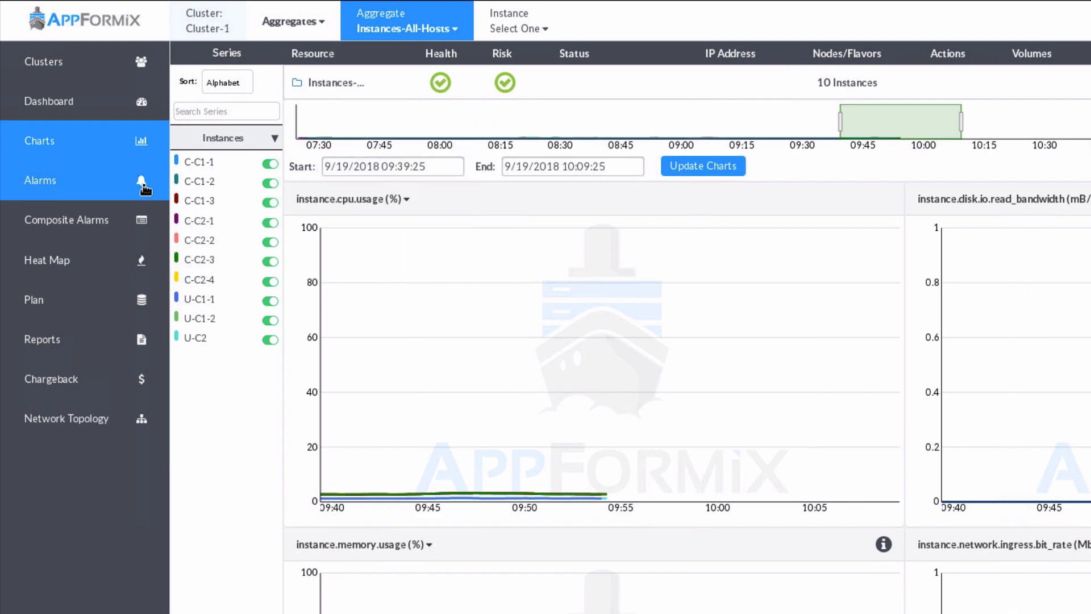
Step: Open the alarm rules and start a new rule named CPU-Instance-High
{"action": "mouse_move", "coordinate": [554, 239]}
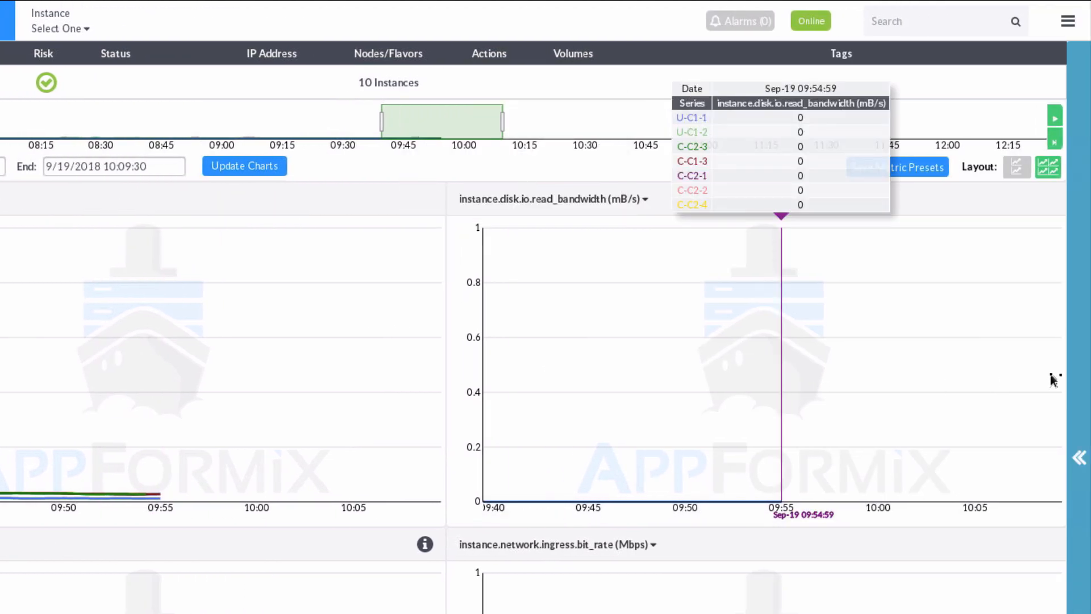
{"action": "left_click", "coordinate": [1078, 387]}
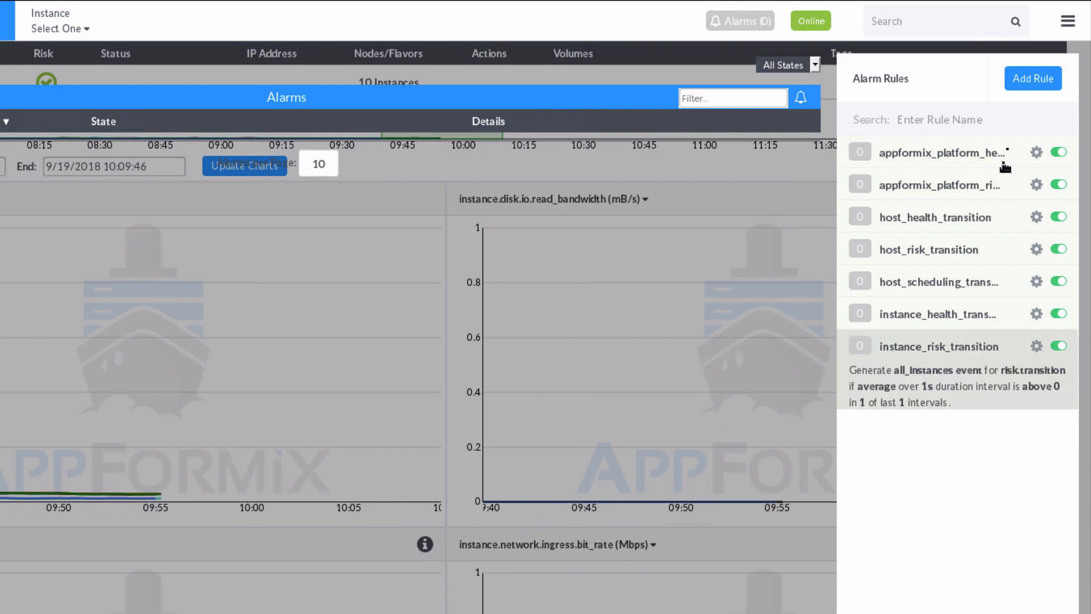
{"action": "left_click", "coordinate": [1027, 77]}
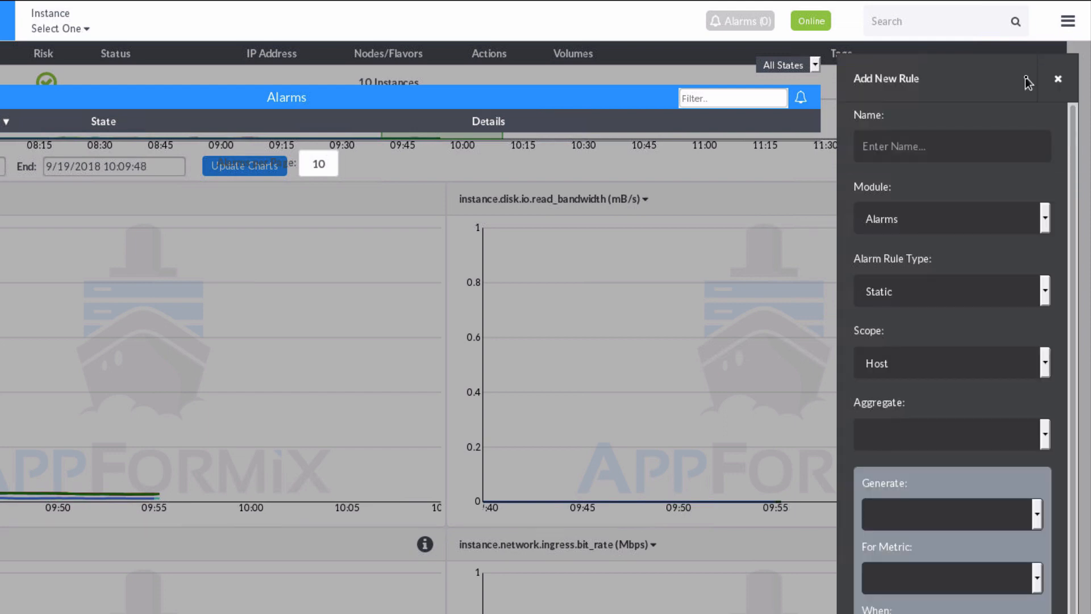
{"action": "left_click", "coordinate": [947, 148]}
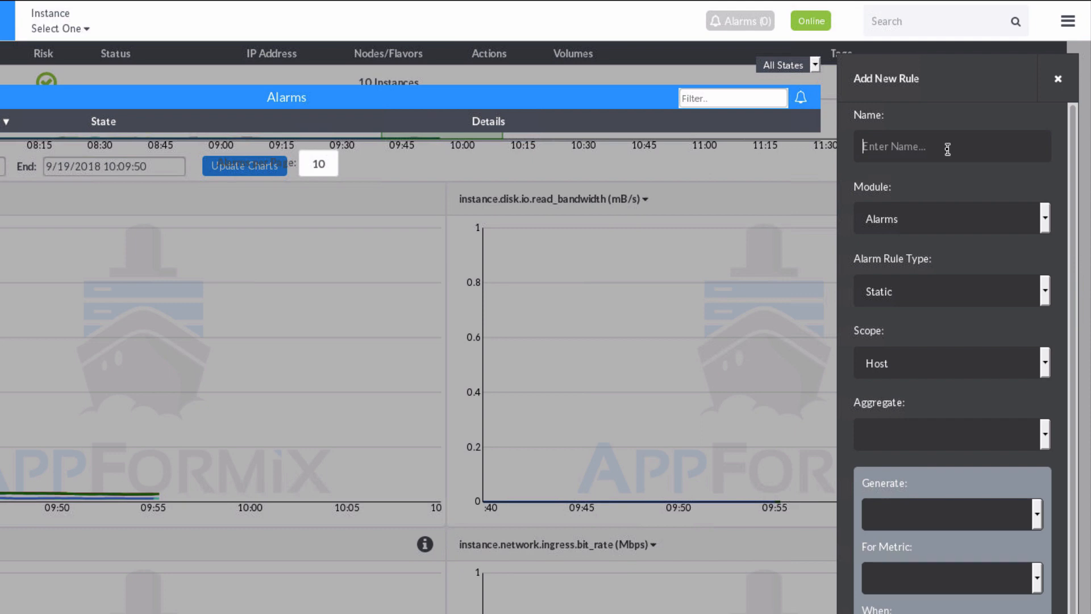
{"action": "type", "text": "CPU-Instance-High"}
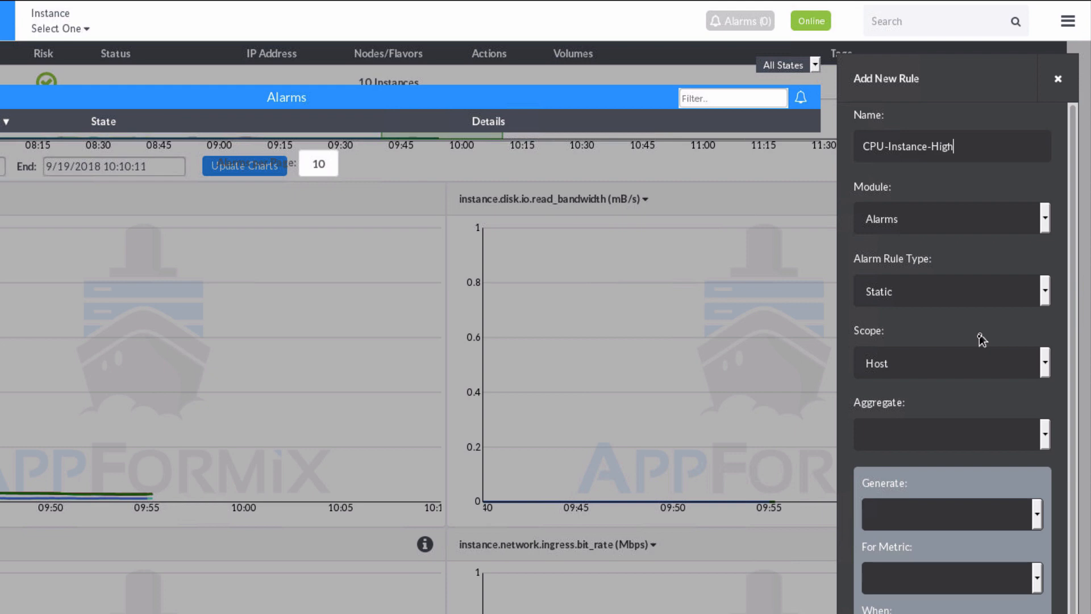
Step: Set the rule's scope to Instance and its project/aggregate to Instances-All-Hosts
{"action": "left_click", "coordinate": [961, 371]}
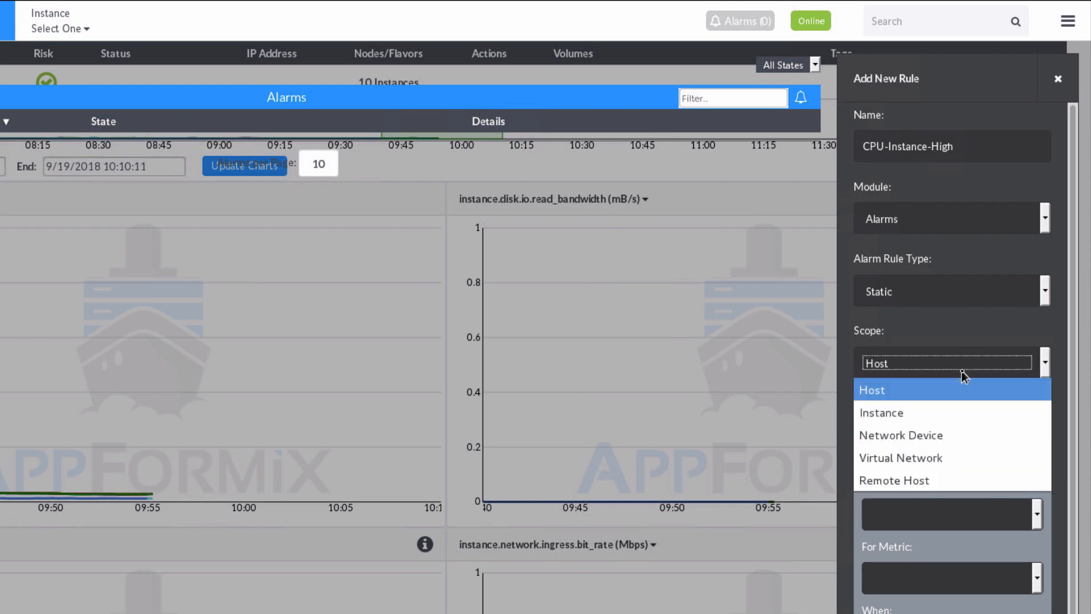
{"action": "left_click", "coordinate": [942, 413]}
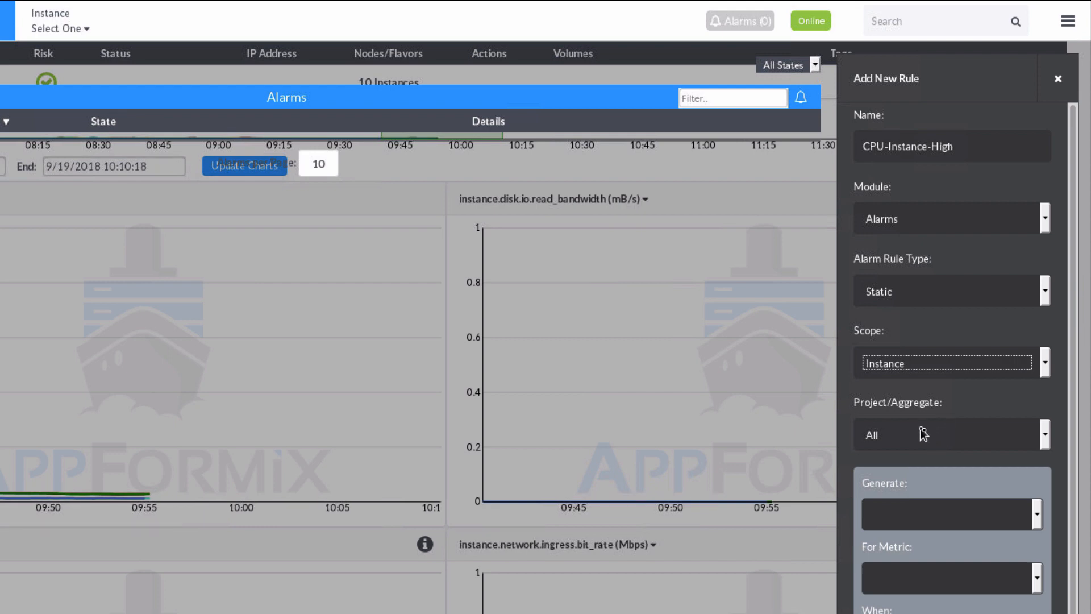
{"action": "left_click", "coordinate": [931, 439]}
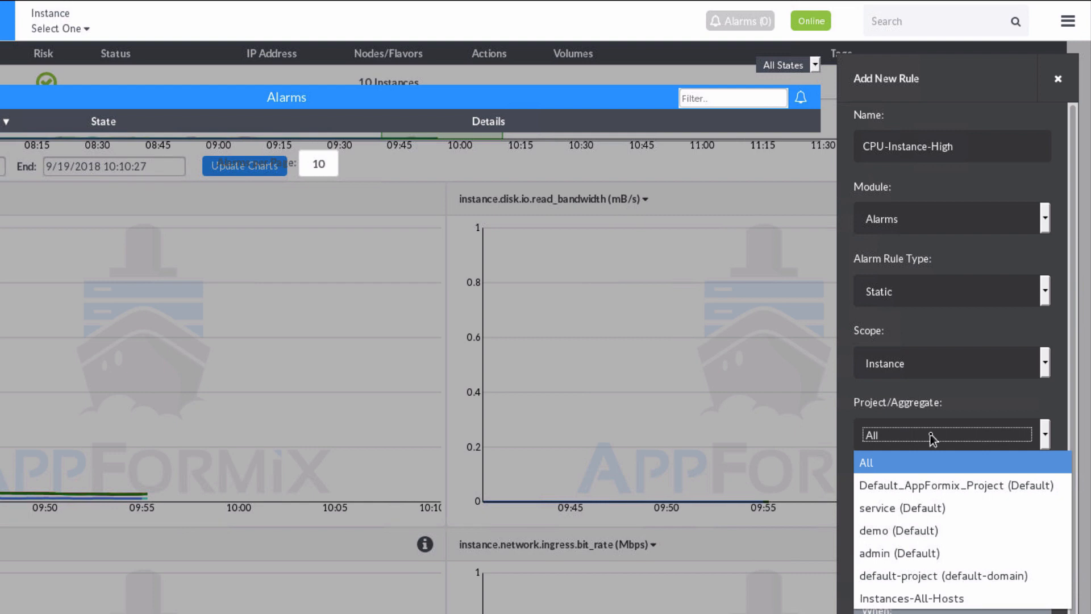
{"action": "left_click", "coordinate": [935, 598]}
Step: Make the rule generate an alert for the instance.cpu.usage metric
{"action": "left_click", "coordinate": [938, 514]}
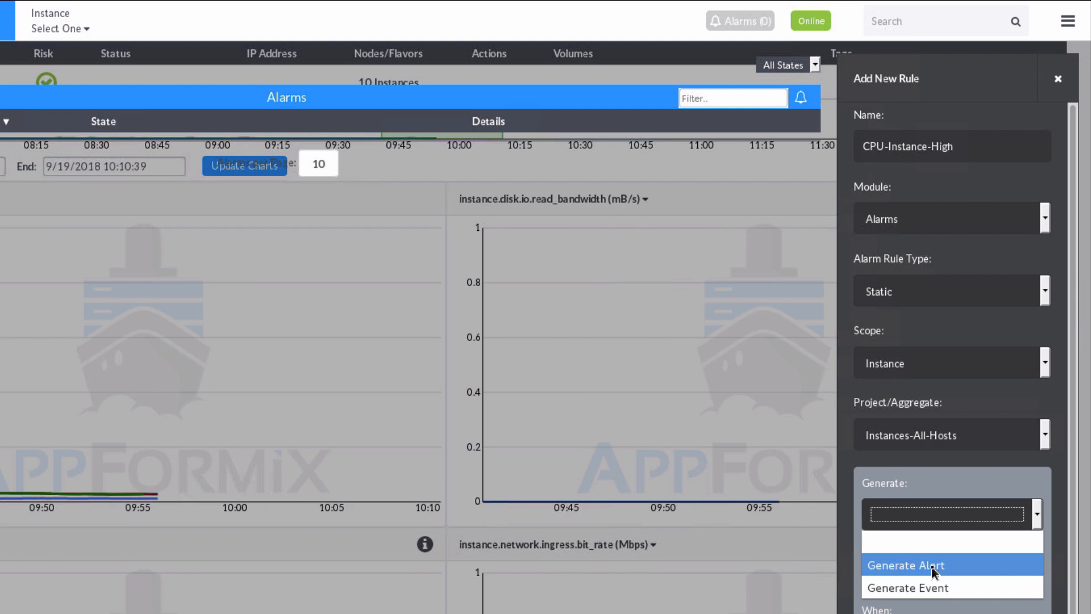
{"action": "left_click", "coordinate": [932, 567]}
{"action": "left_click", "coordinate": [925, 580]}
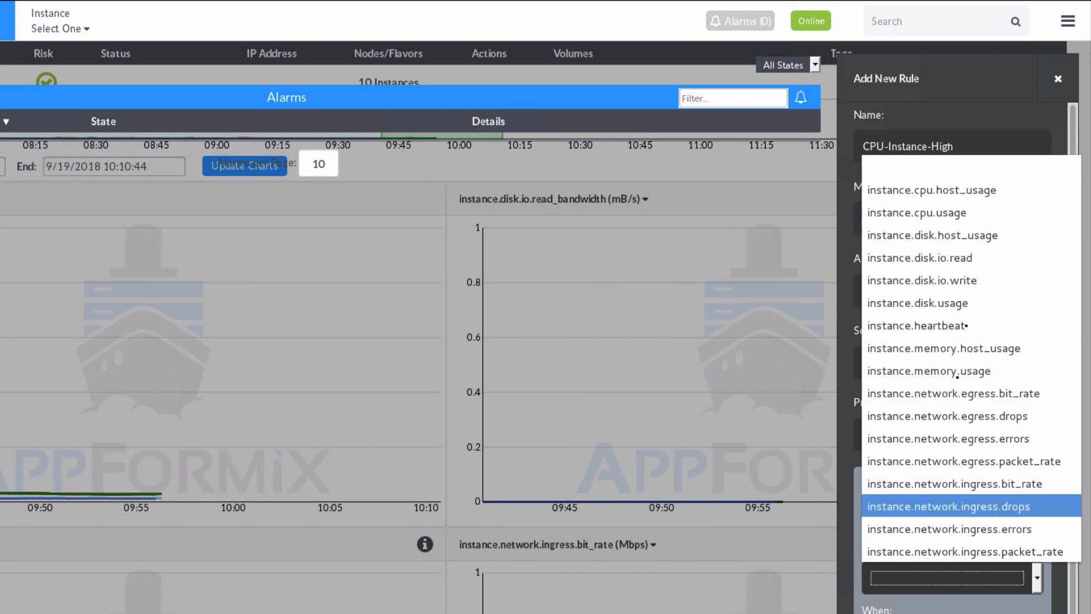
{"action": "left_click", "coordinate": [983, 217]}
Step: Evaluate the metric by its Max value and set the interval to 15 seconds
{"action": "scroll", "coordinate": [969, 514], "scroll_direction": "down", "scroll_amount": 4}
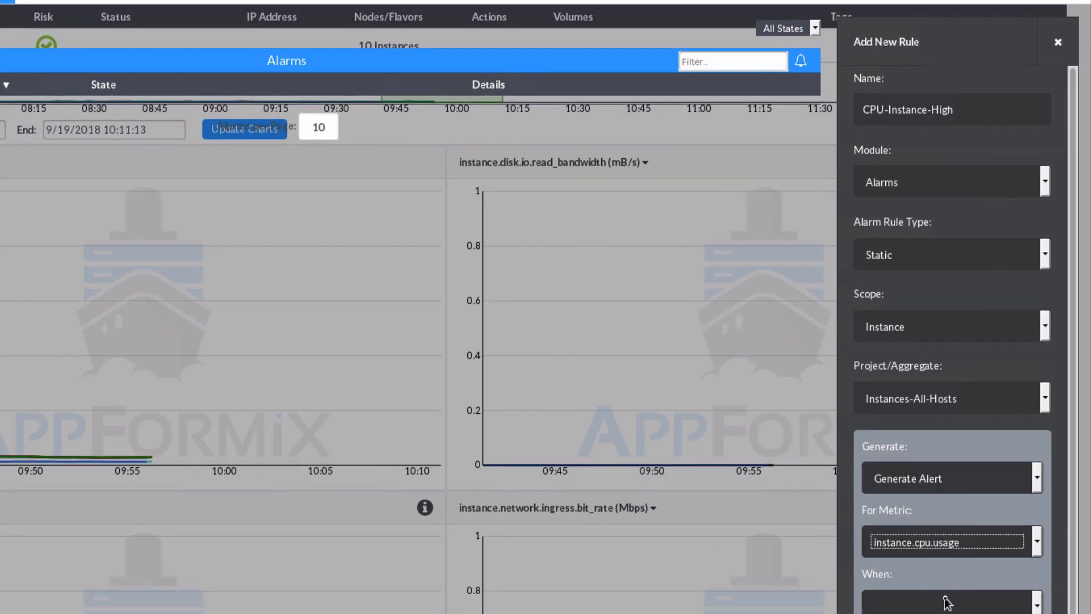
{"action": "left_click", "coordinate": [941, 424]}
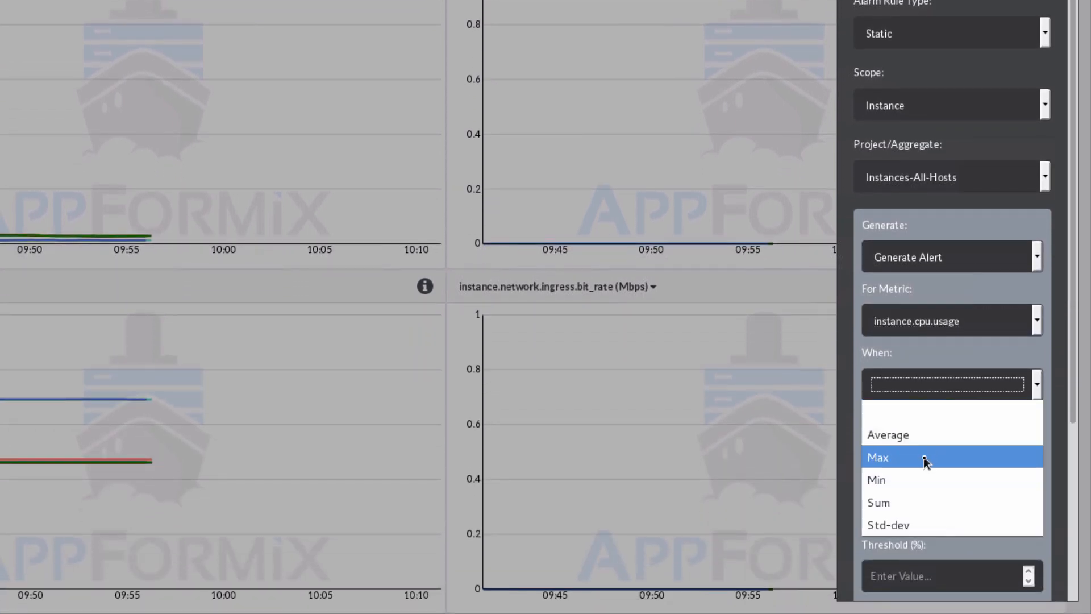
{"action": "left_click", "coordinate": [922, 458]}
{"action": "left_click", "coordinate": [920, 453]}
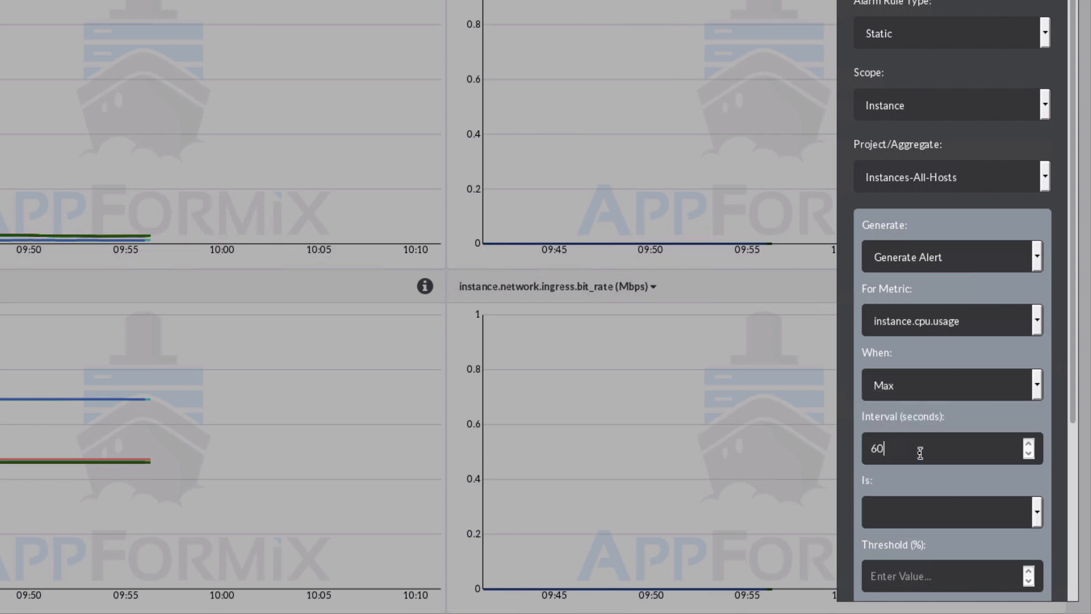
{"action": "key", "text": "BackSpace"}
{"action": "key", "text": "BackSpace"}
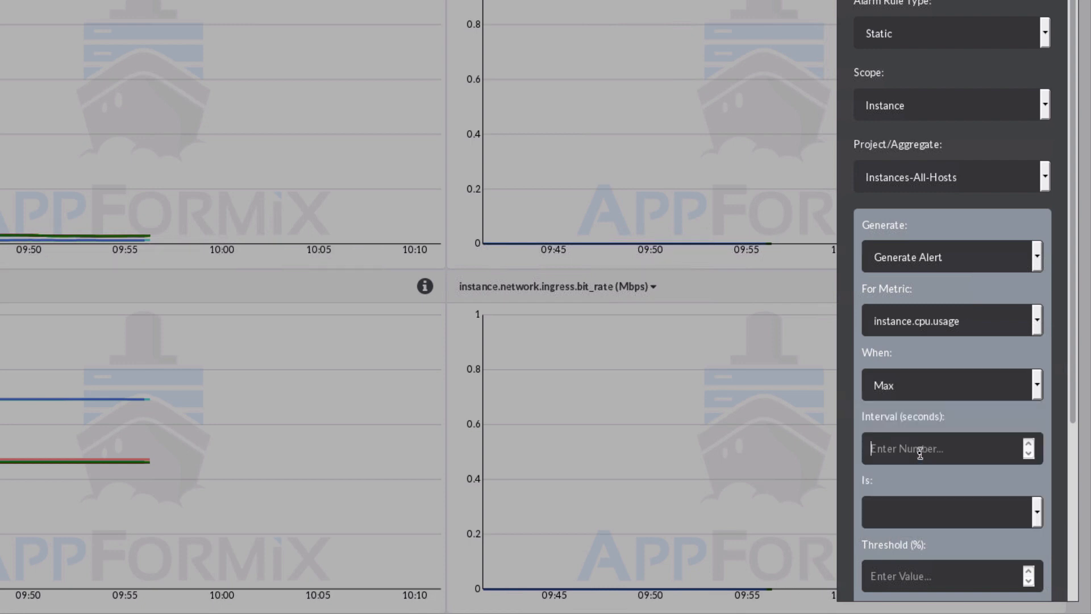
{"action": "type", "text": "15"}
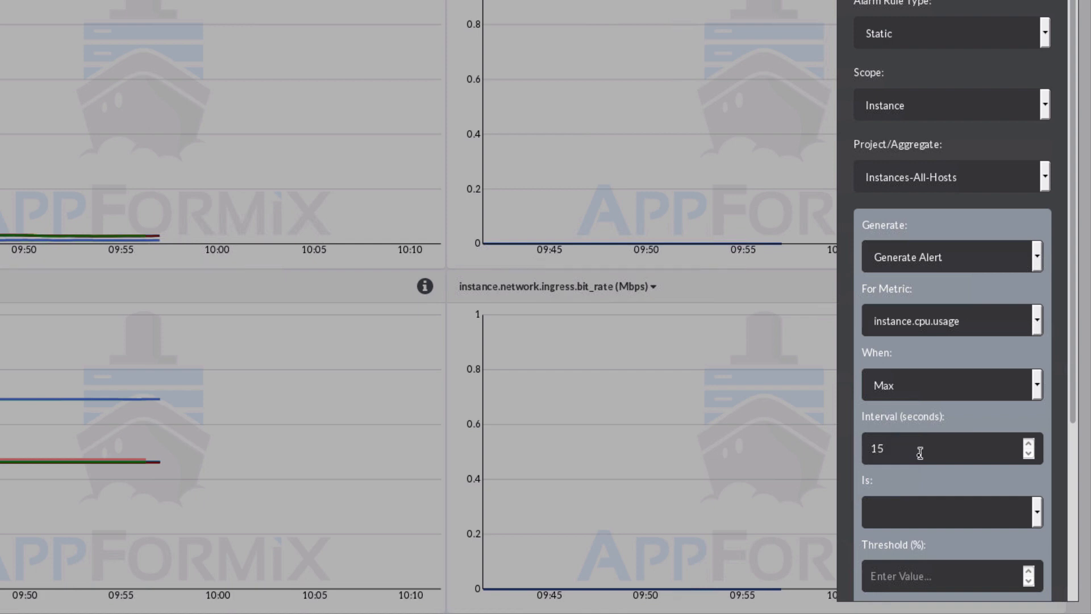
Step: Set the rule's comparison condition to Above with a threshold of 90%
{"action": "left_click", "coordinate": [905, 523]}
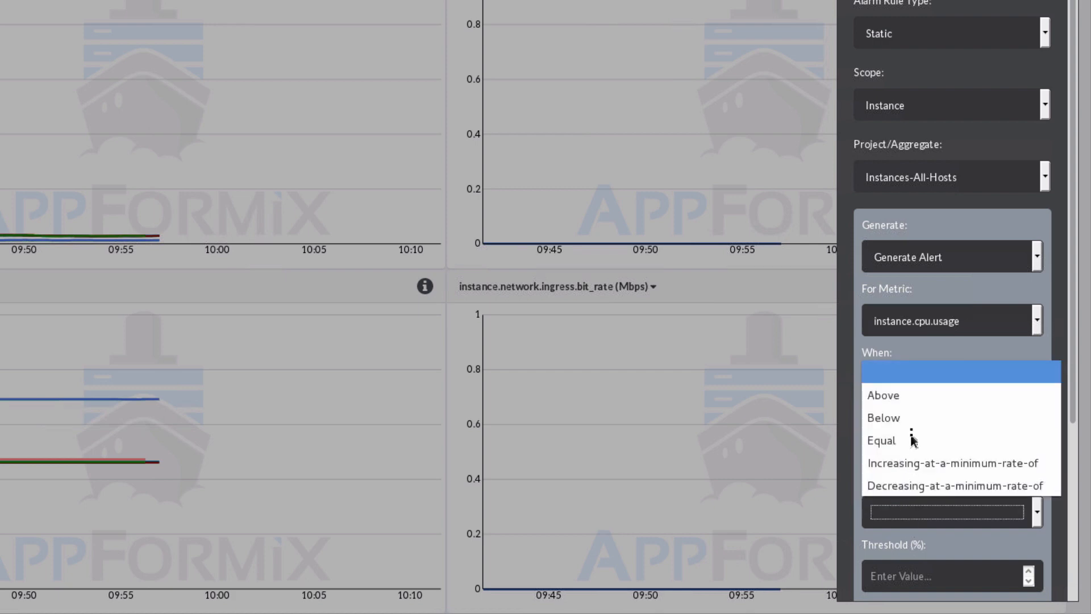
{"action": "left_click", "coordinate": [912, 395]}
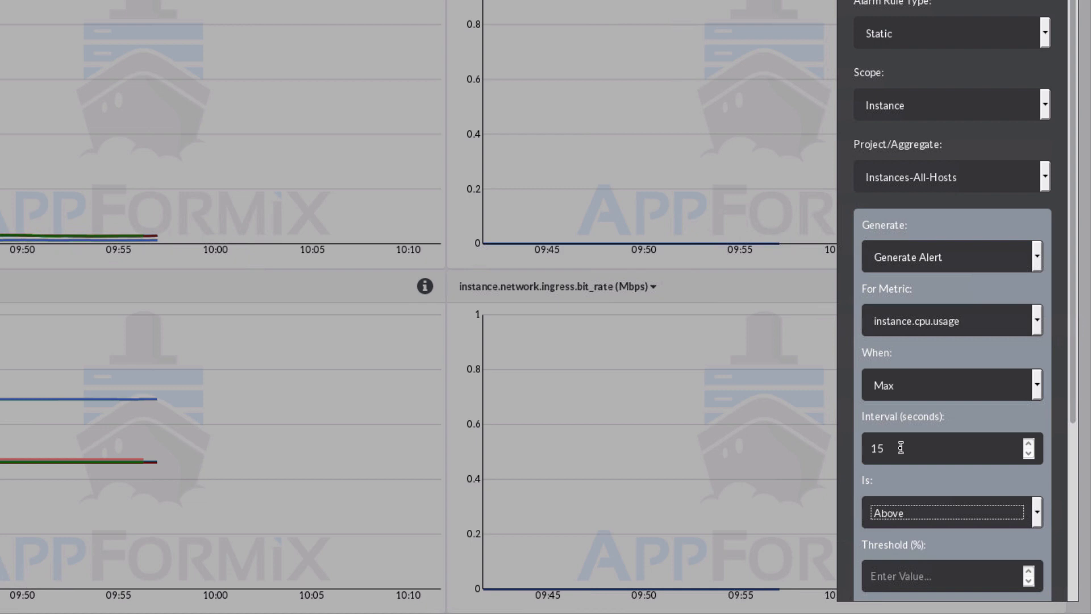
{"action": "left_click", "coordinate": [920, 574]}
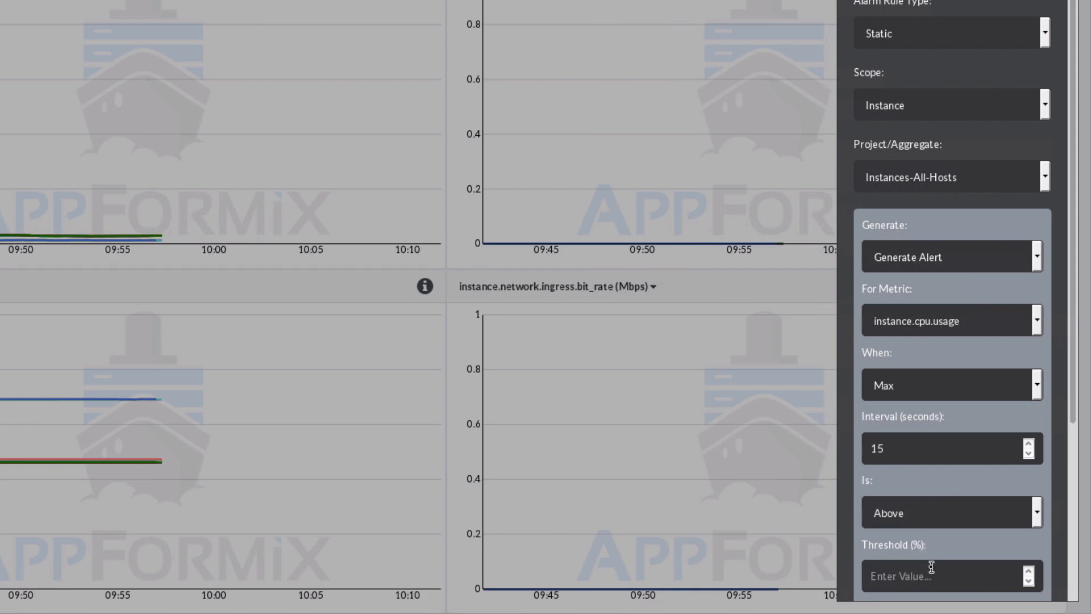
{"action": "type", "text": "90"}
{"action": "scroll", "coordinate": [943, 546], "scroll_direction": "down", "scroll_amount": 1}
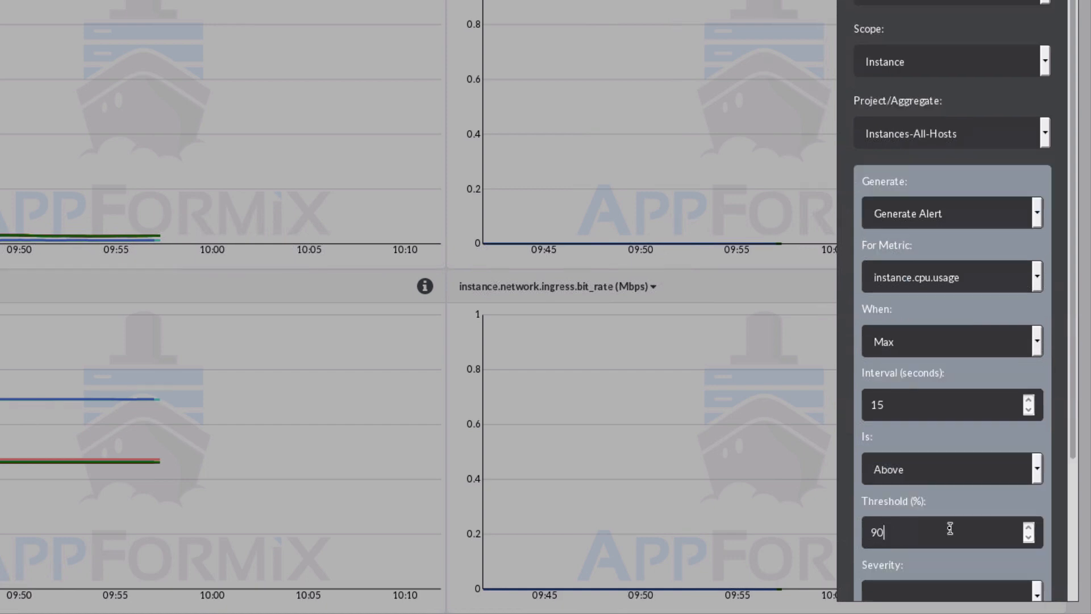
{"action": "key", "text": "BackSpace"}
{"action": "key", "text": "BackSpace"}
{"action": "type", "text": "88"}
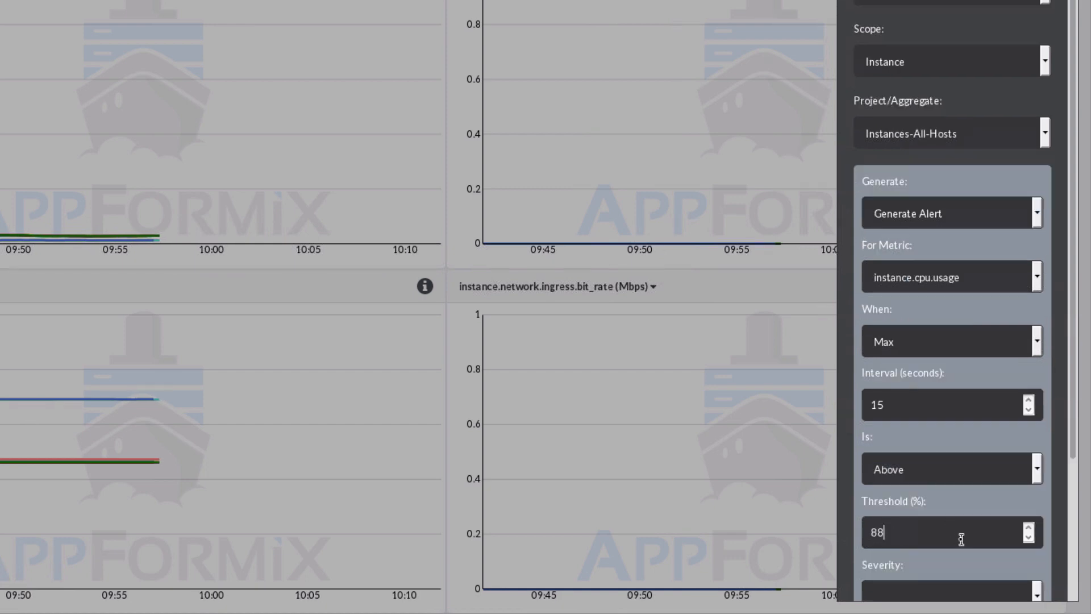
{"action": "key", "text": "BackSpace"}
{"action": "key", "text": "BackSpace"}
{"action": "type", "text": "90"}
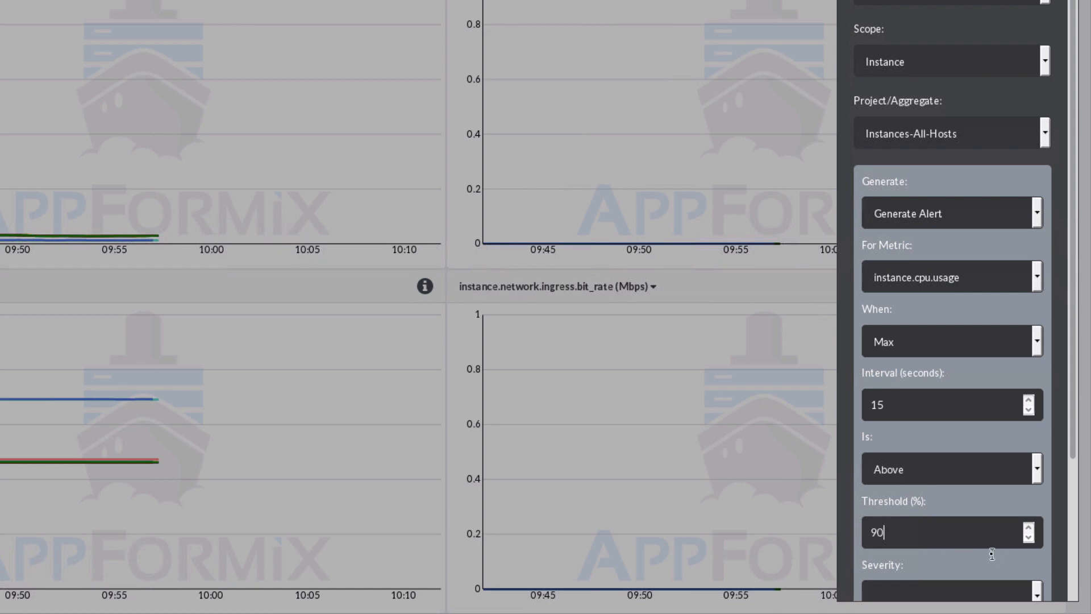
Step: Set the alarm rule's severity to critical
{"action": "key", "text": "Tab"}
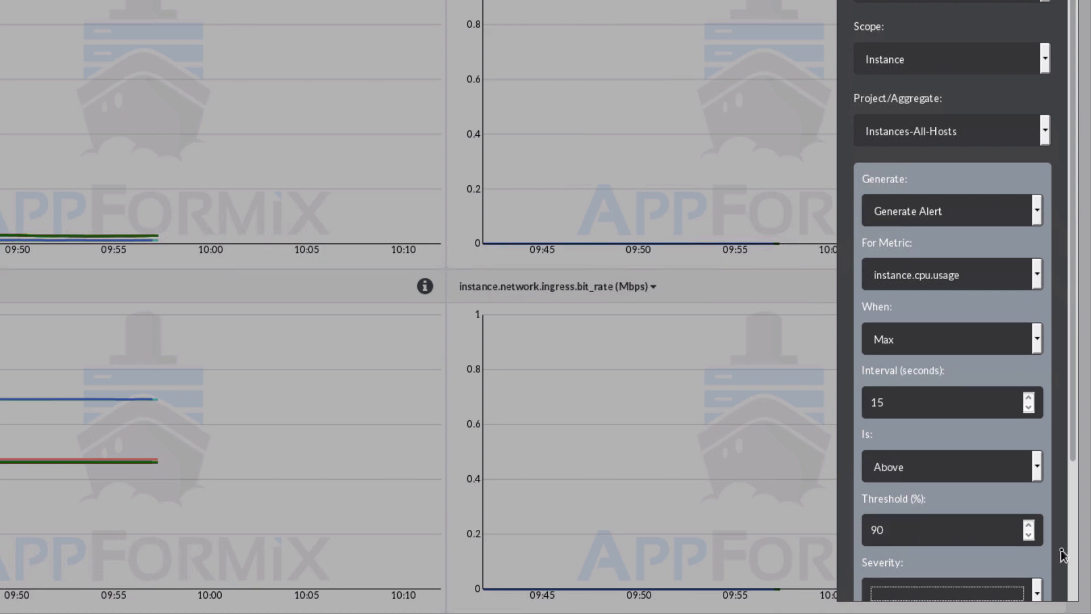
{"action": "scroll", "coordinate": [1062, 553], "scroll_direction": "down", "scroll_amount": 3}
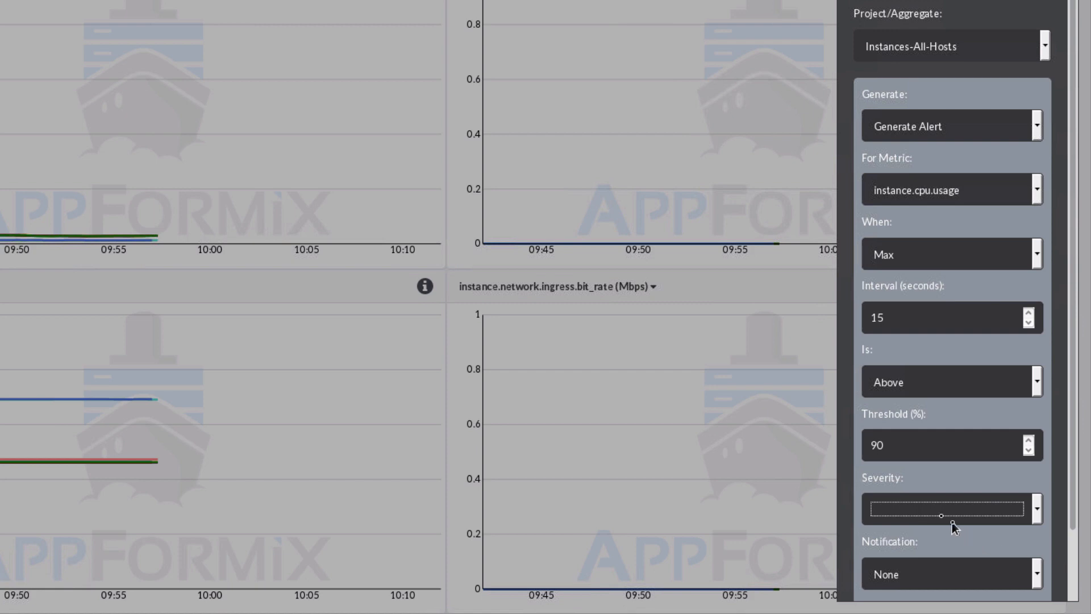
{"action": "left_click", "coordinate": [929, 502]}
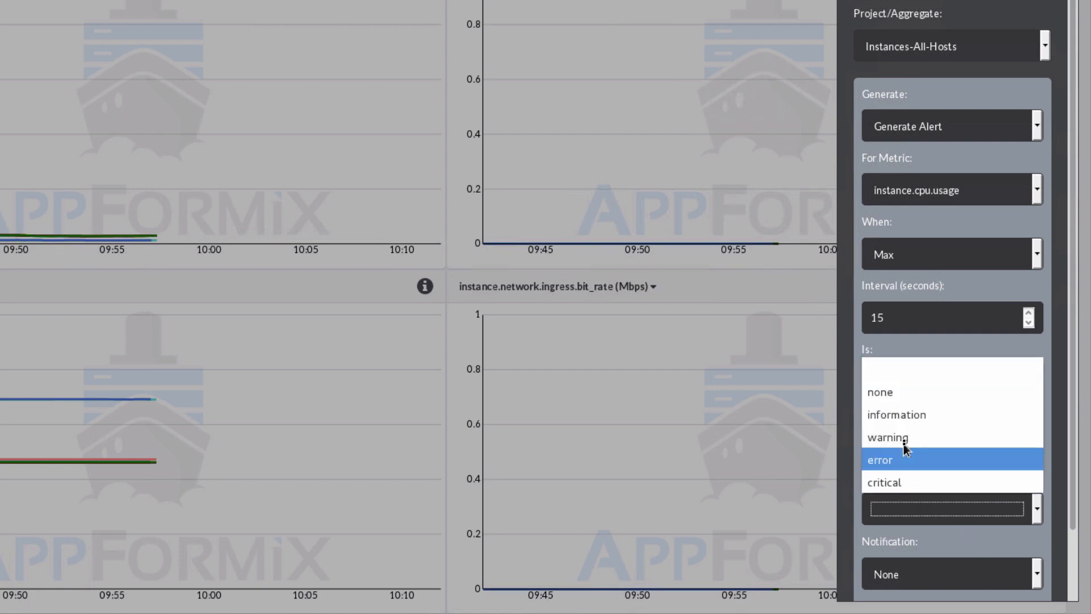
{"action": "left_click", "coordinate": [900, 482]}
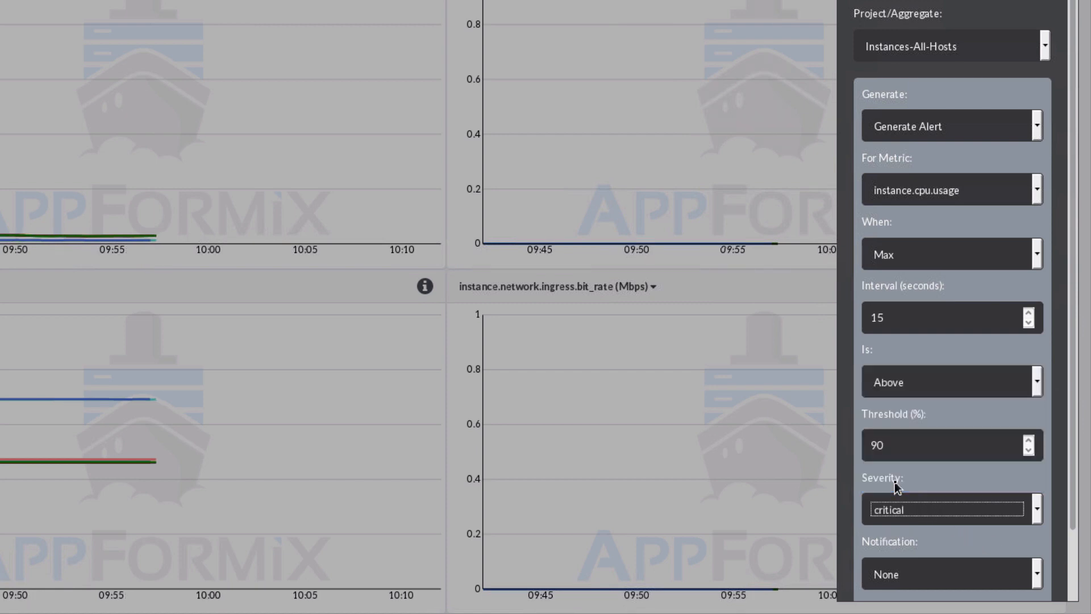
Step: Review the notification choices, leave notification at None, and enable the rule's Advanced options
{"action": "left_click", "coordinate": [1063, 561]}
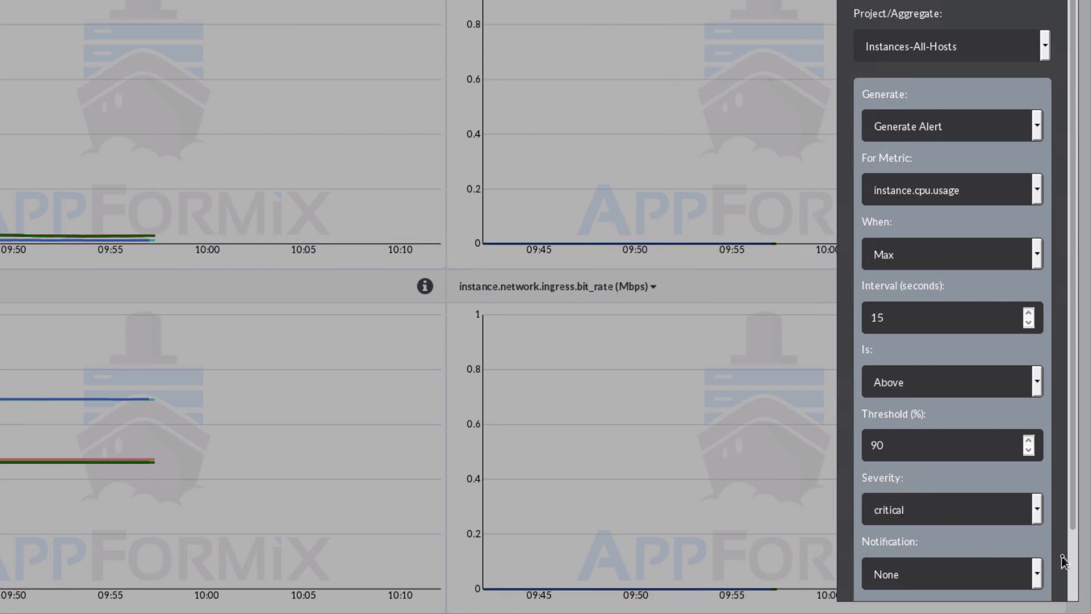
{"action": "scroll", "coordinate": [1063, 560], "scroll_direction": "down", "scroll_amount": 2}
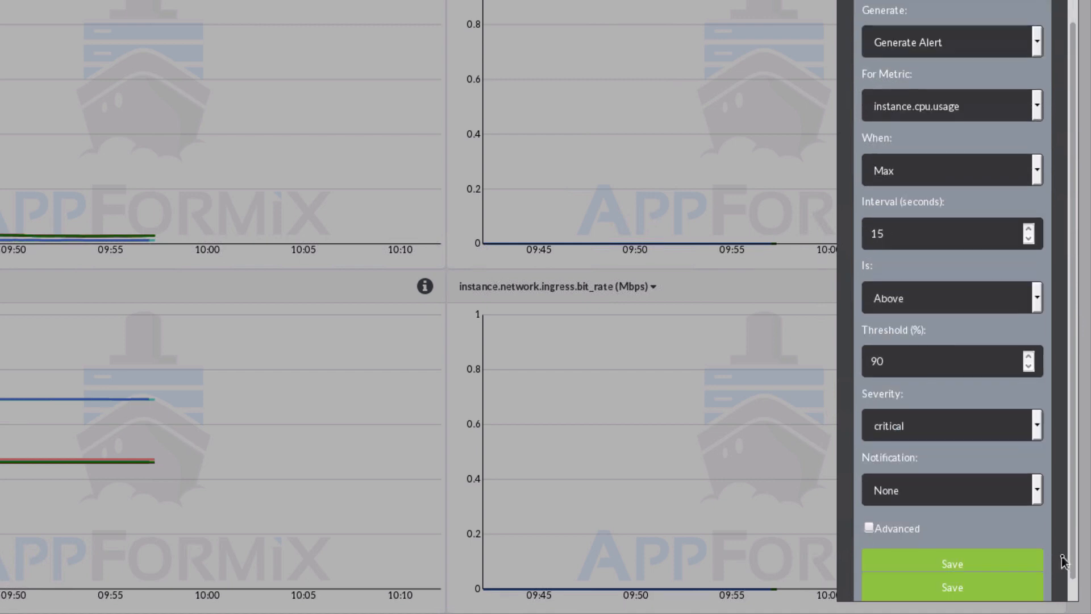
{"action": "left_click", "coordinate": [1011, 499]}
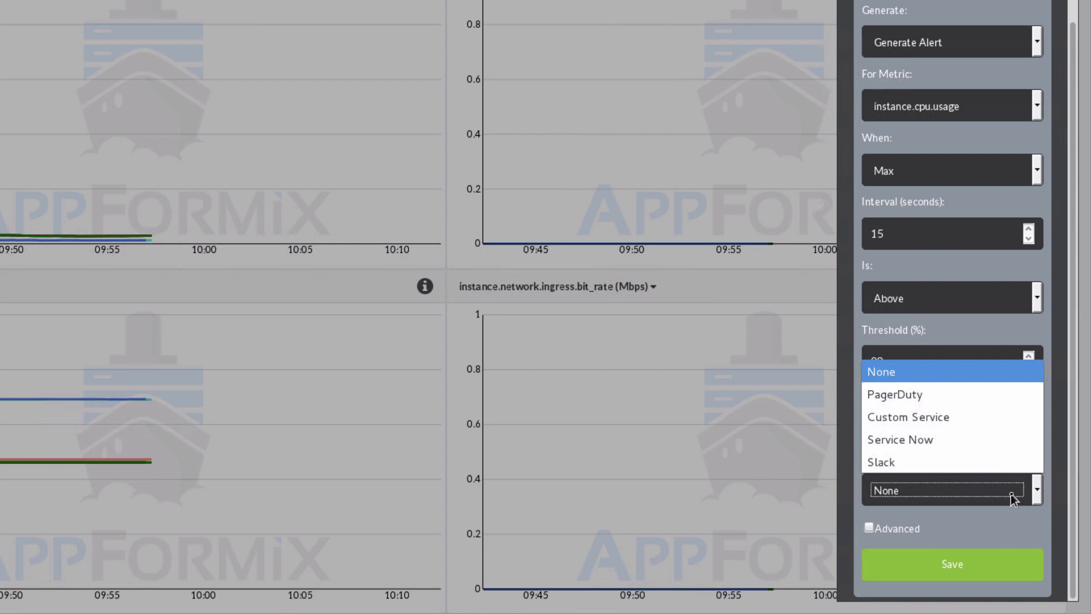
{"action": "left_click", "coordinate": [1012, 518]}
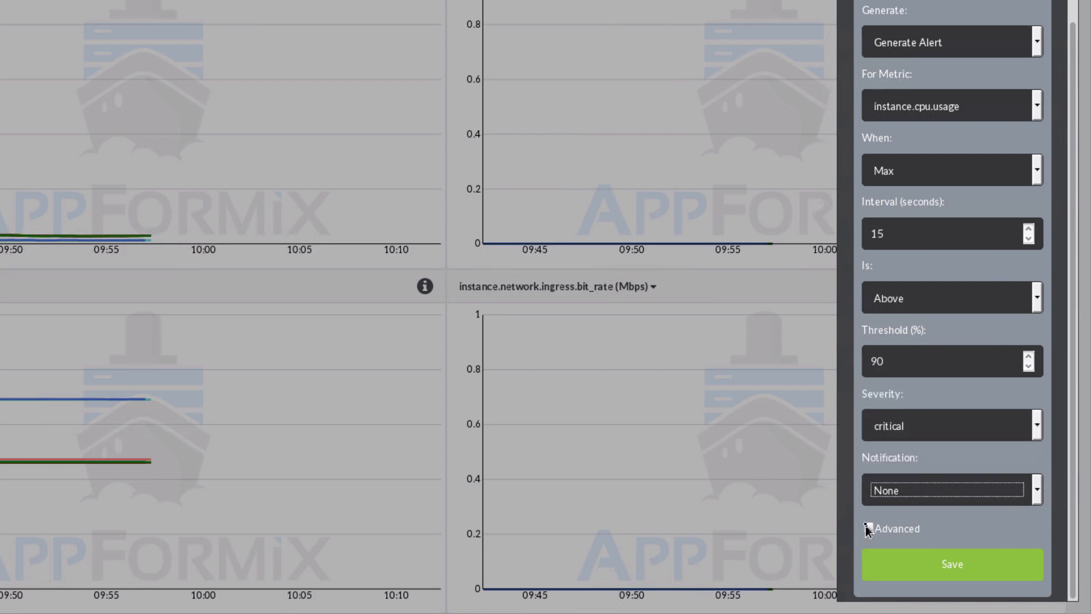
{"action": "left_click", "coordinate": [868, 529]}
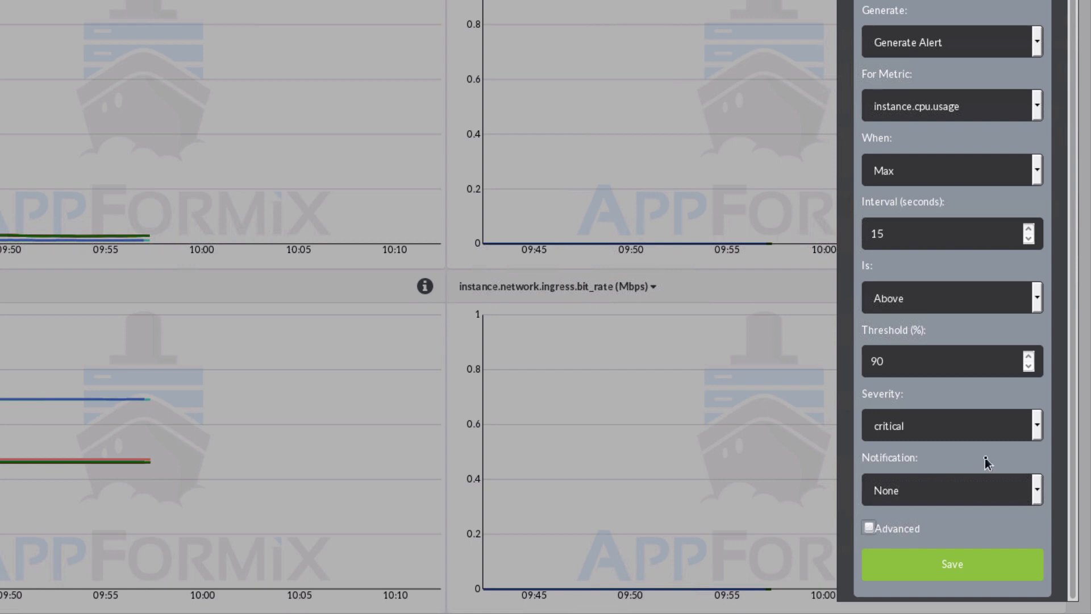
{"action": "scroll", "coordinate": [984, 458], "scroll_direction": "down", "scroll_amount": 1}
{"action": "scroll", "coordinate": [986, 458], "scroll_direction": "down", "scroll_amount": 2}
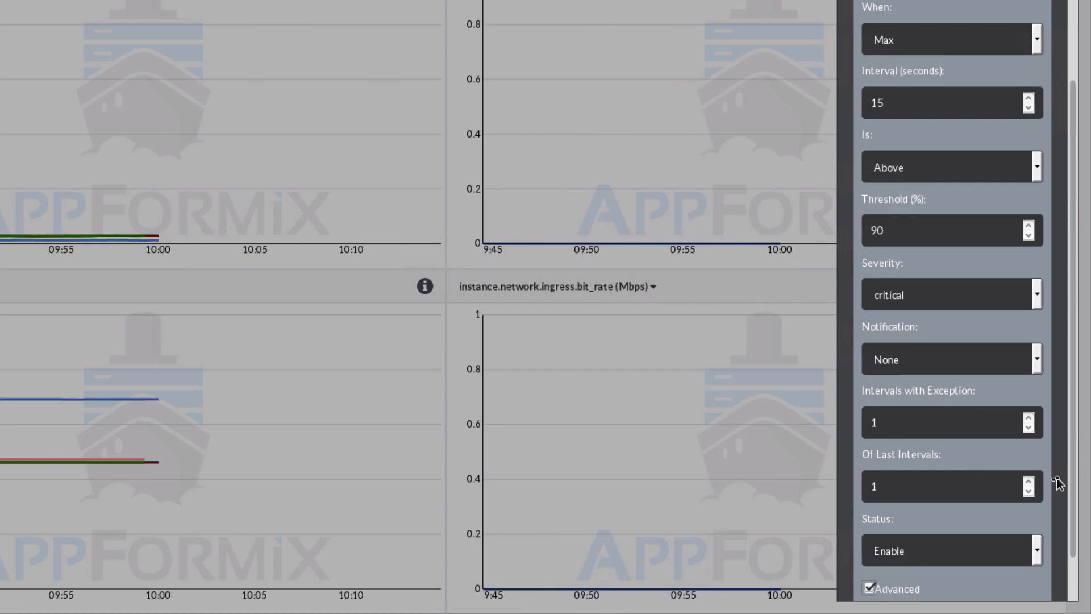
Step: Save the new alarm rule and collapse the alarm pane to return to the charts
{"action": "scroll", "coordinate": [1051, 479], "scroll_direction": "down", "scroll_amount": 1}
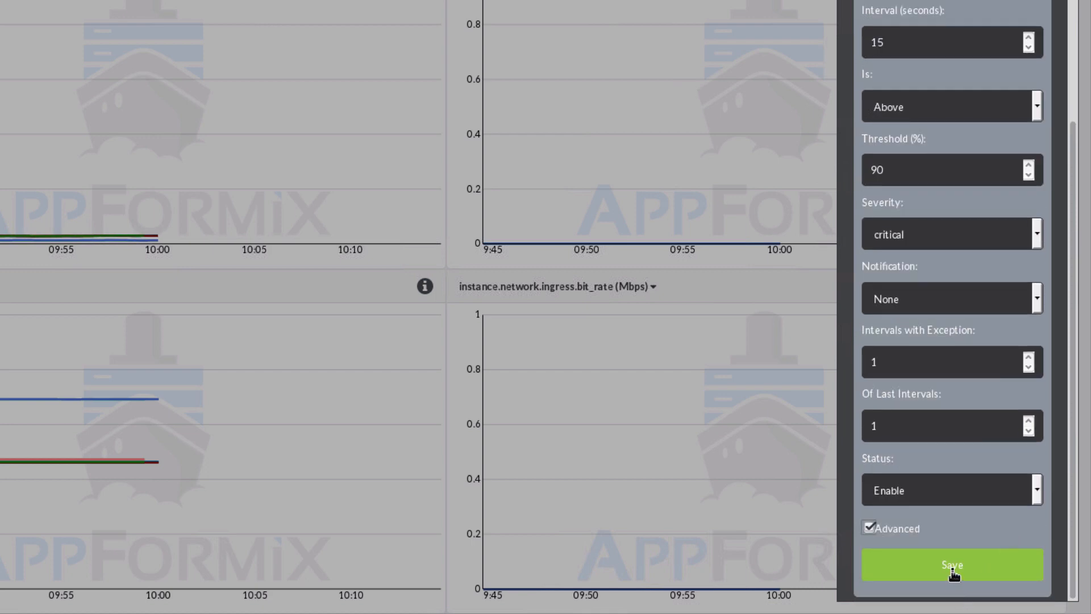
{"action": "left_click", "coordinate": [953, 574]}
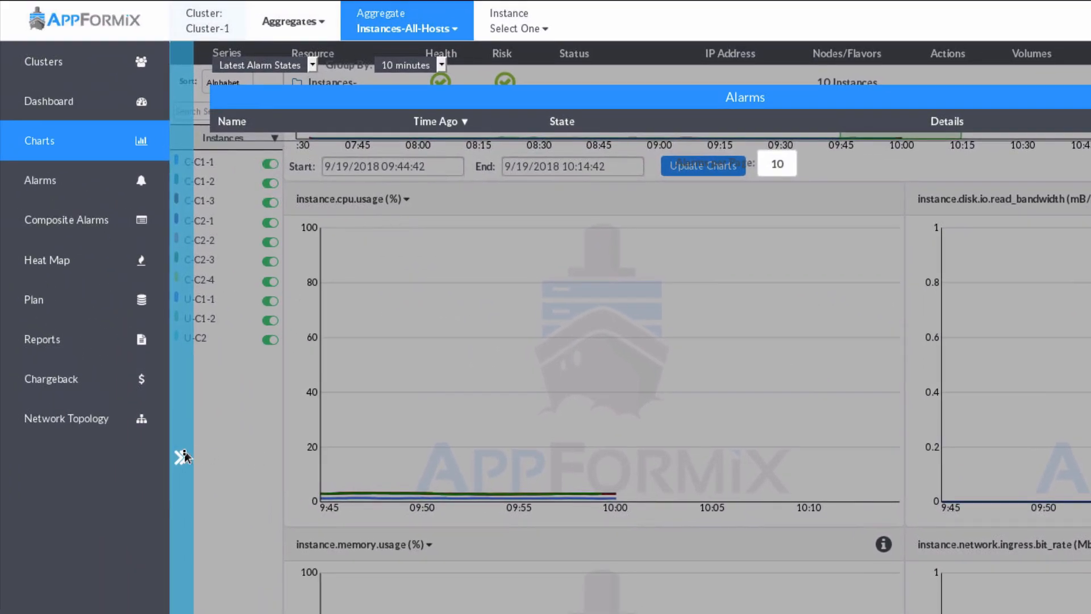
{"action": "left_click", "coordinate": [181, 457]}
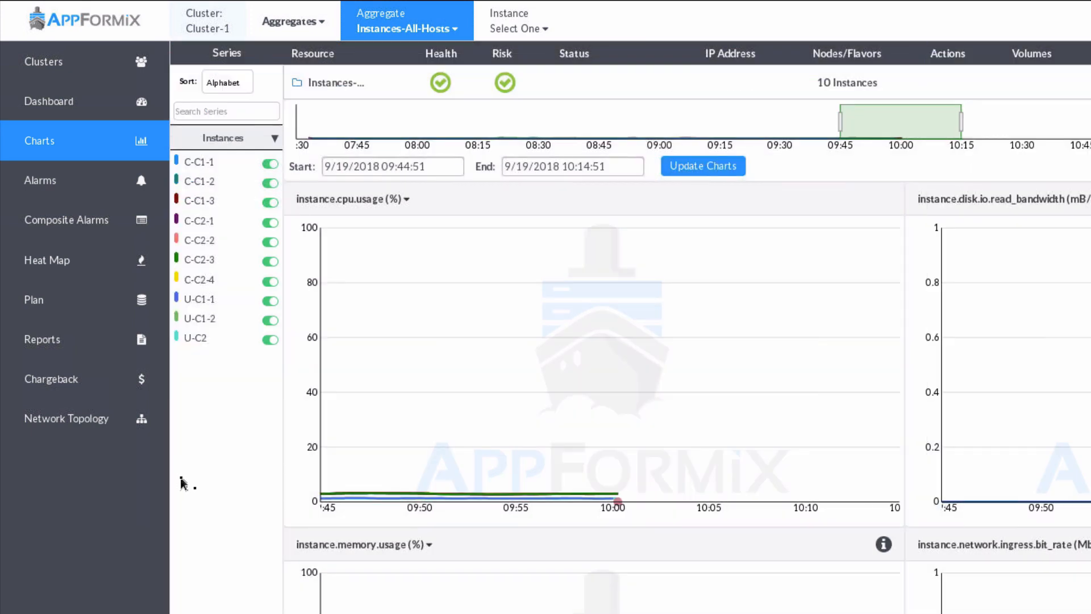
Step: Inspect the details of the CPU-Instance-High alarm events marked on the instance.cpu.usage chart
{"action": "mouse_move", "coordinate": [593, 514]}
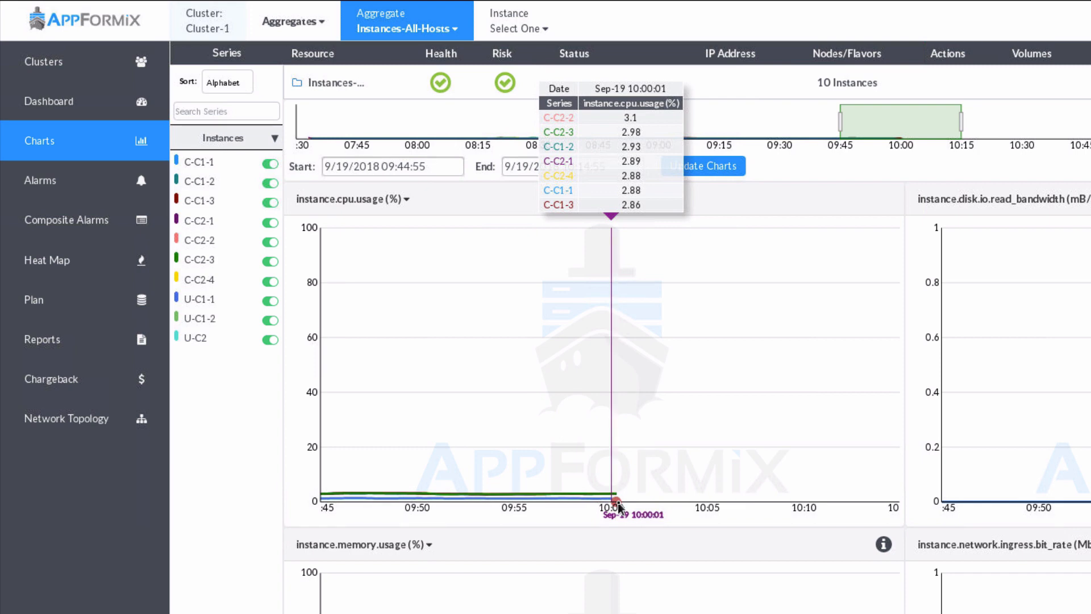
{"action": "left_click", "coordinate": [617, 504]}
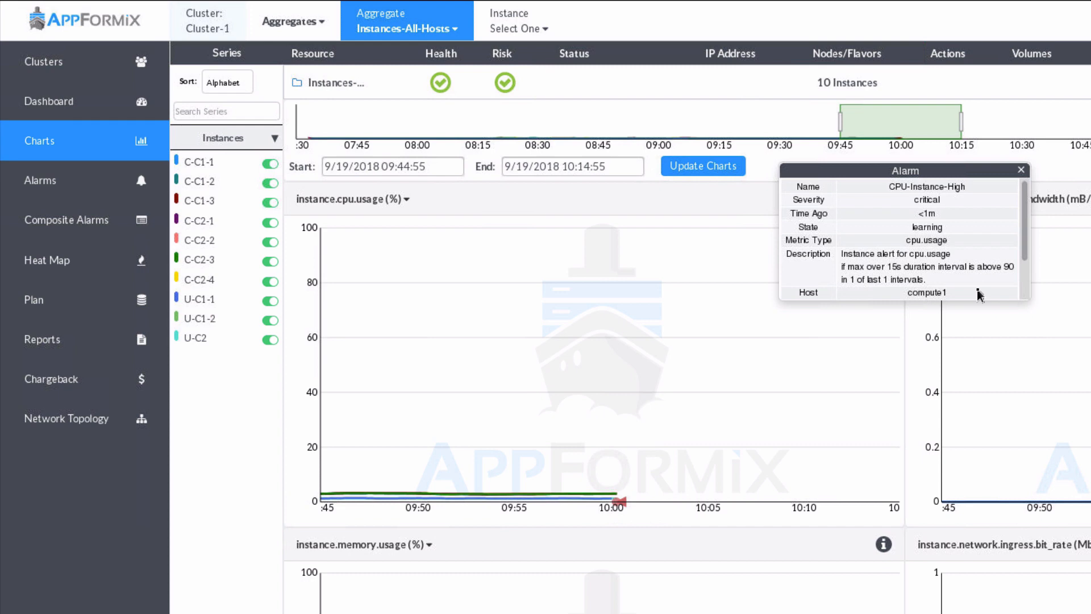
{"action": "scroll", "coordinate": [979, 293], "scroll_direction": "down", "scroll_amount": 2}
{"action": "scroll", "coordinate": [978, 294], "scroll_direction": "up", "scroll_amount": 2}
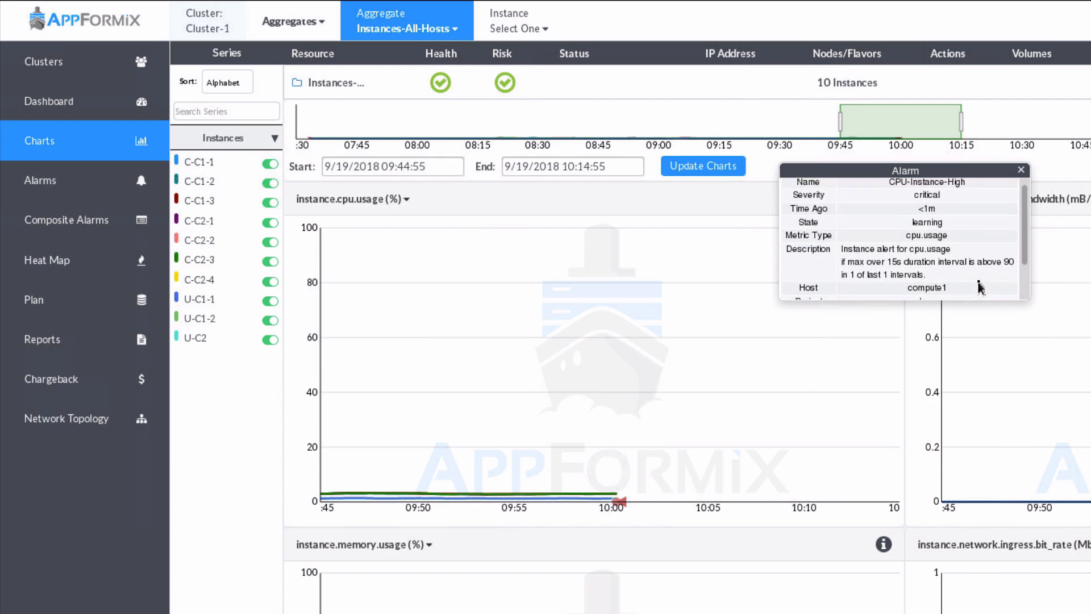
{"action": "left_click", "coordinate": [623, 501]}
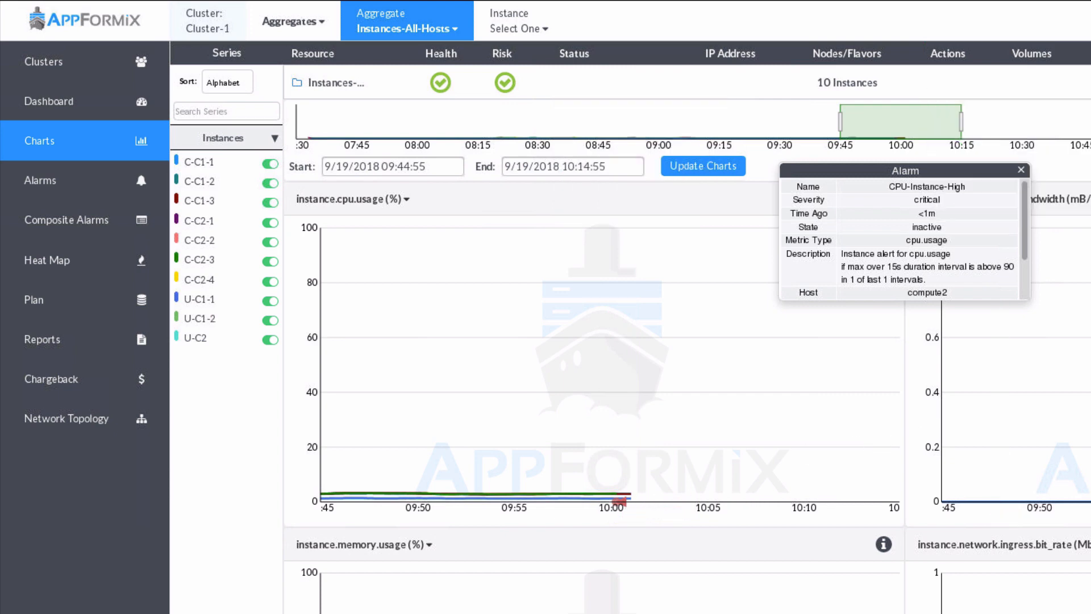
Step: Reopen the alarm pane, expand the CPU-Instance-High group, and review both pages of its per-instance alarm states
{"action": "left_click", "coordinate": [991, 21]}
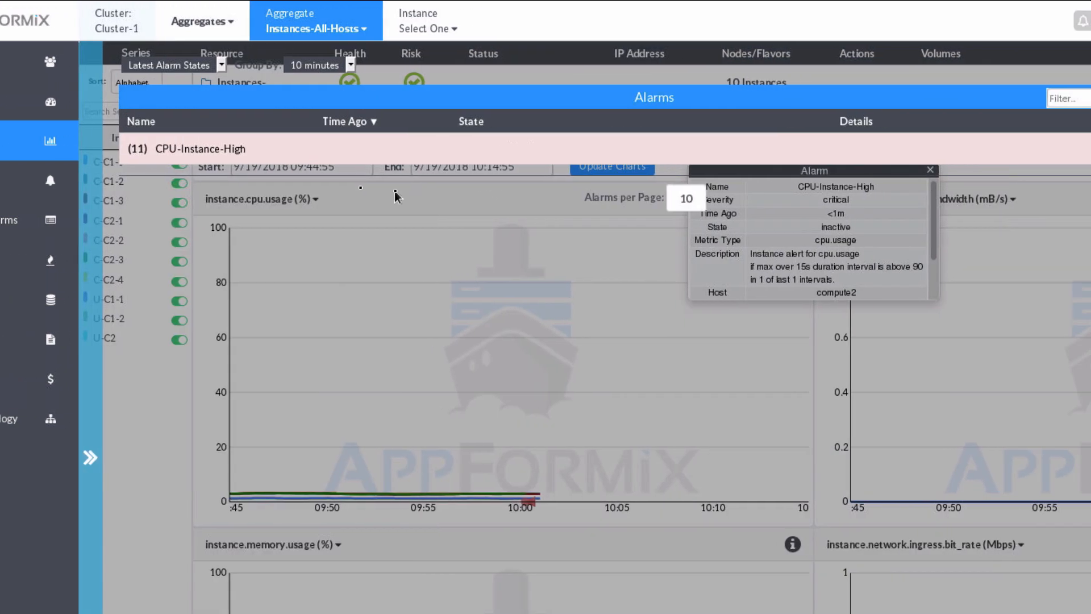
{"action": "left_click", "coordinate": [198, 162]}
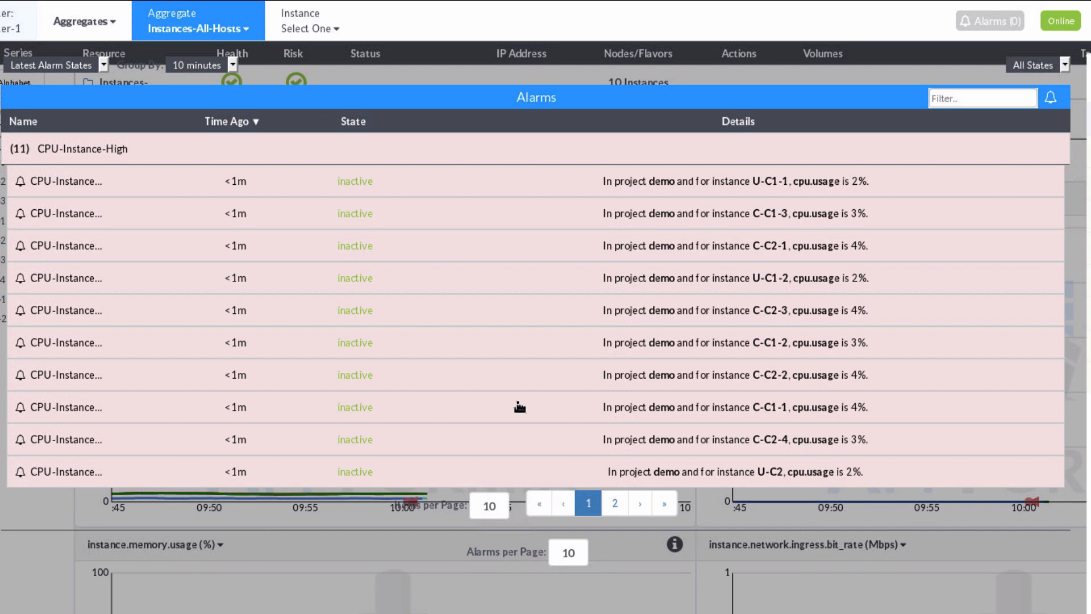
{"action": "left_click", "coordinate": [615, 503]}
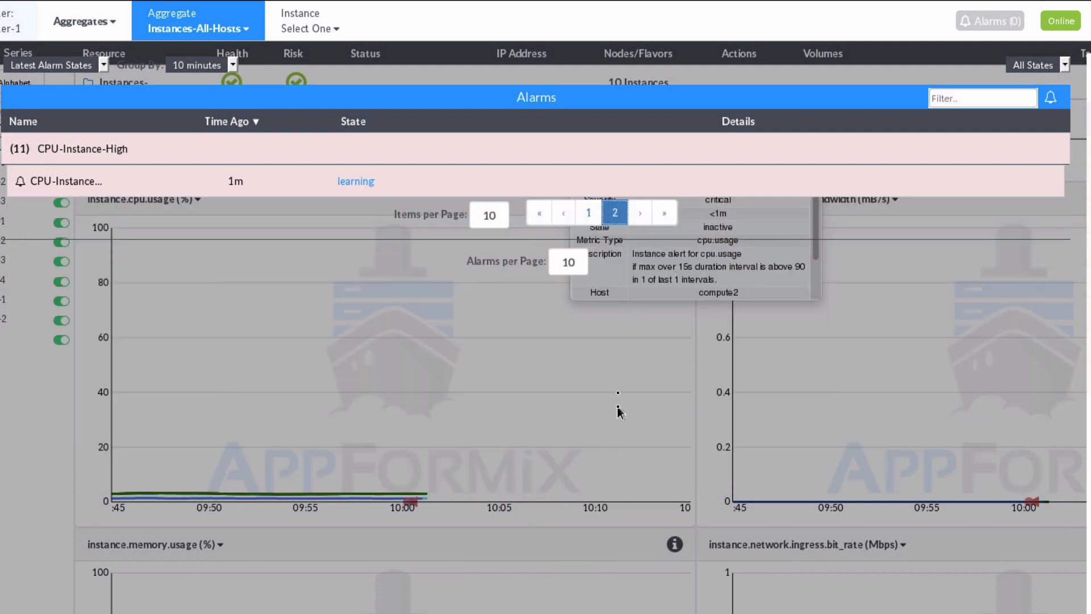
{"action": "left_click", "coordinate": [588, 212]}
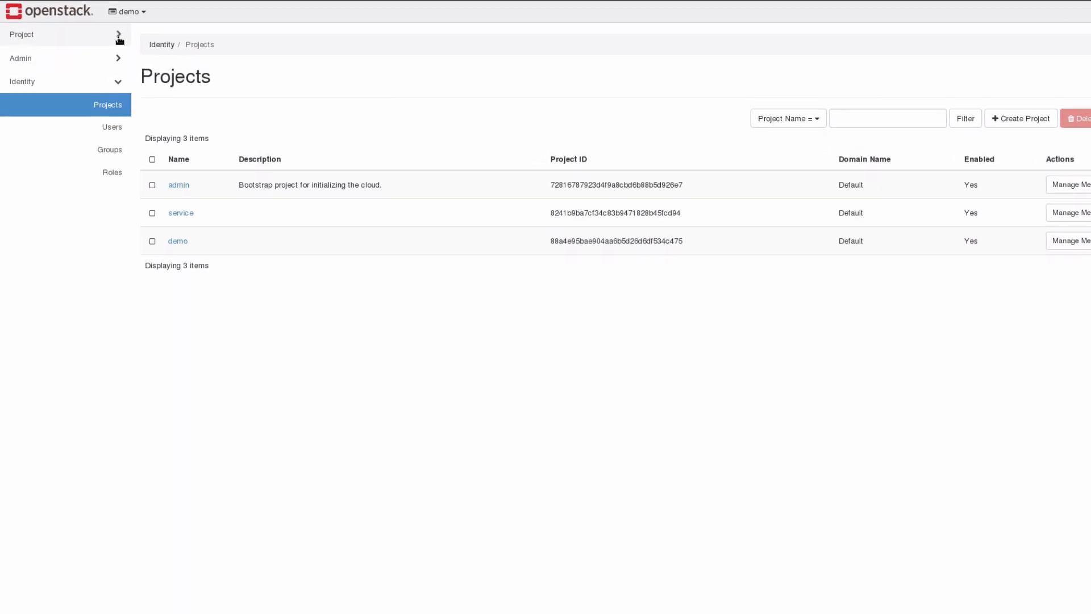
Step: Switch to OpenStack, open the C-C2-4 instance's console from the project's instance list, and rerun dd if=/dev/zero of=/dev/null
{"action": "left_click", "coordinate": [118, 35]}
{"action": "left_click", "coordinate": [167, 165]}
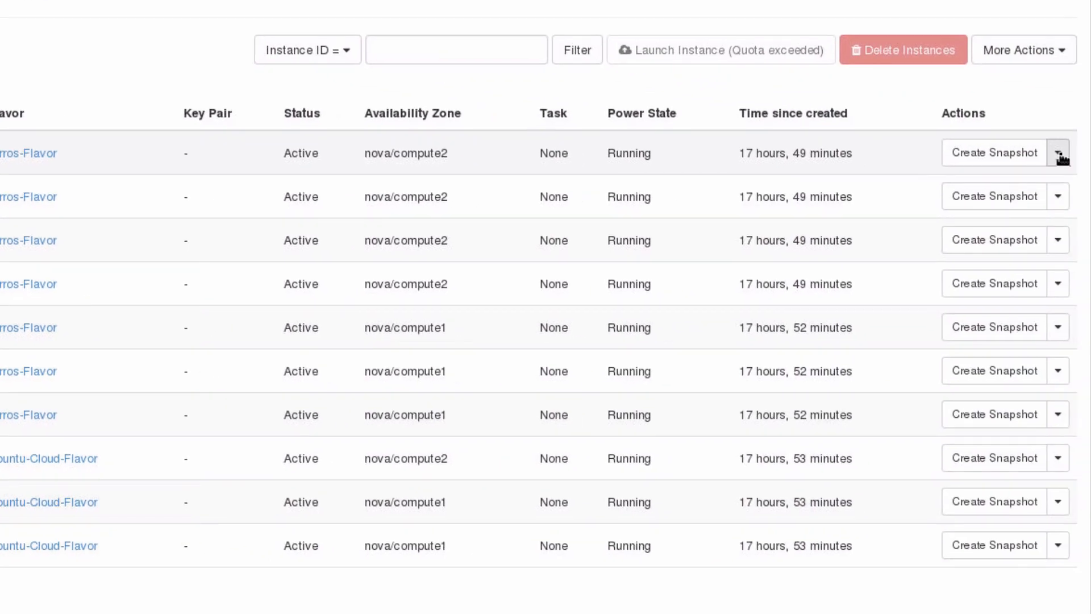
{"action": "left_click", "coordinate": [1058, 154]}
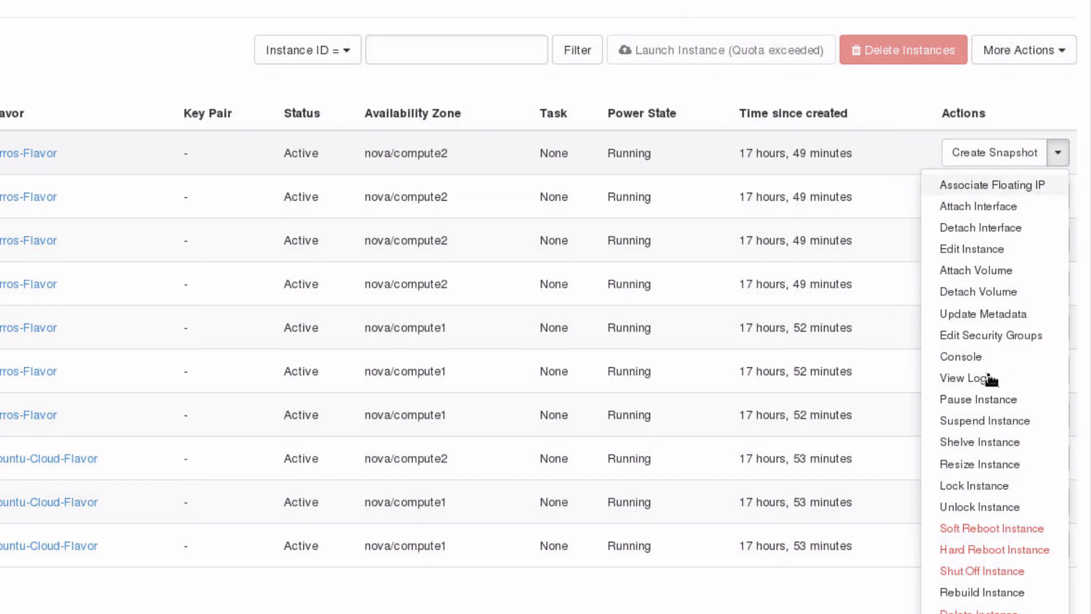
{"action": "left_click", "coordinate": [979, 365]}
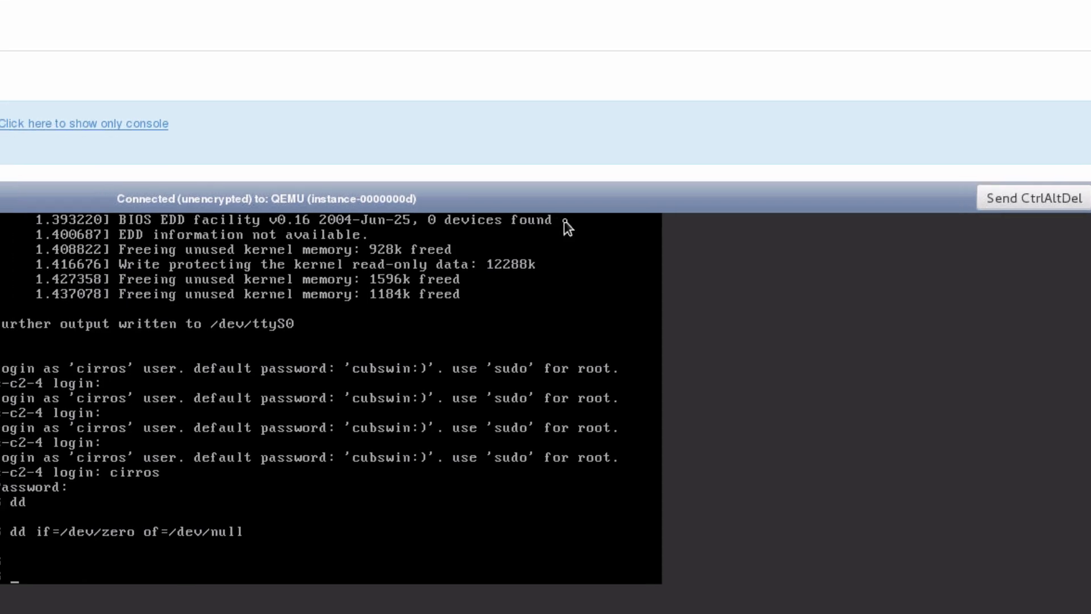
{"action": "key", "text": "Up"}
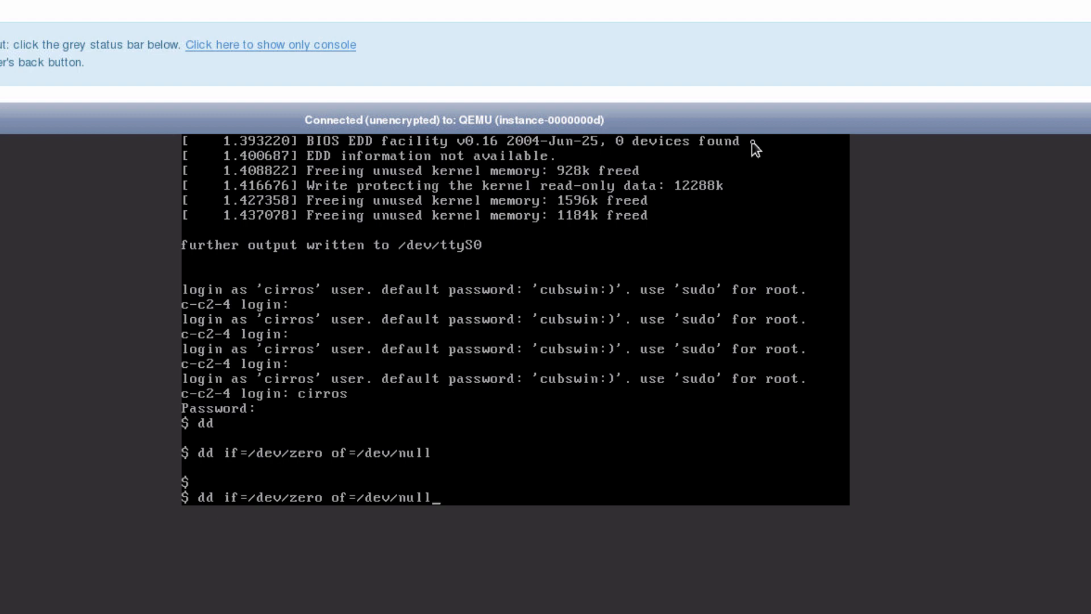
{"action": "key", "text": "Return"}
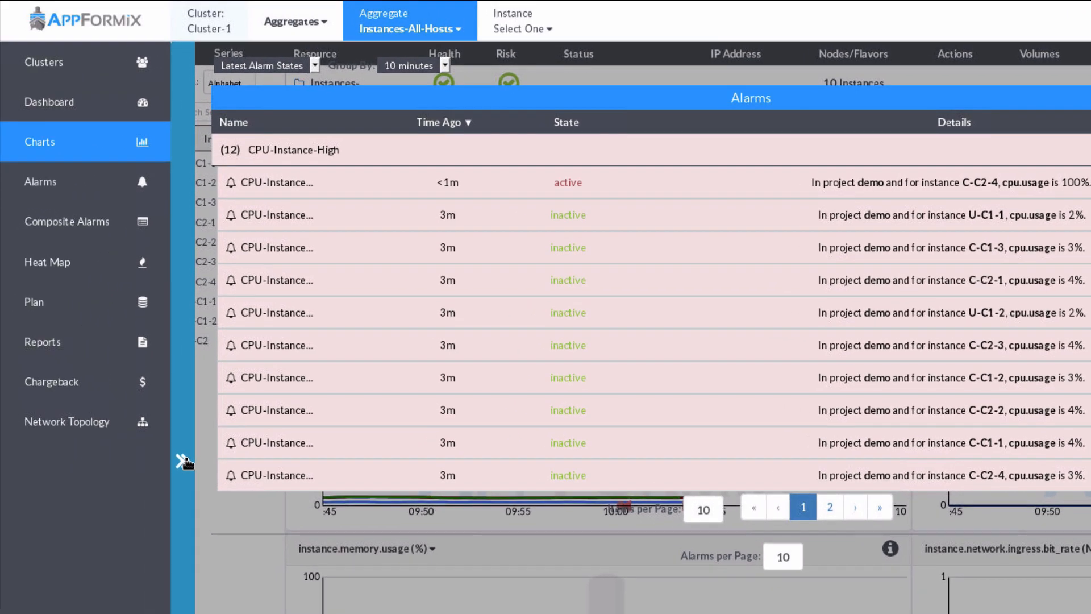
Step: Back in AppFormix, examine the CPU usage chart for C-C2-4 and the newest alarm event's full details, and close the details
{"action": "left_click", "coordinate": [183, 460]}
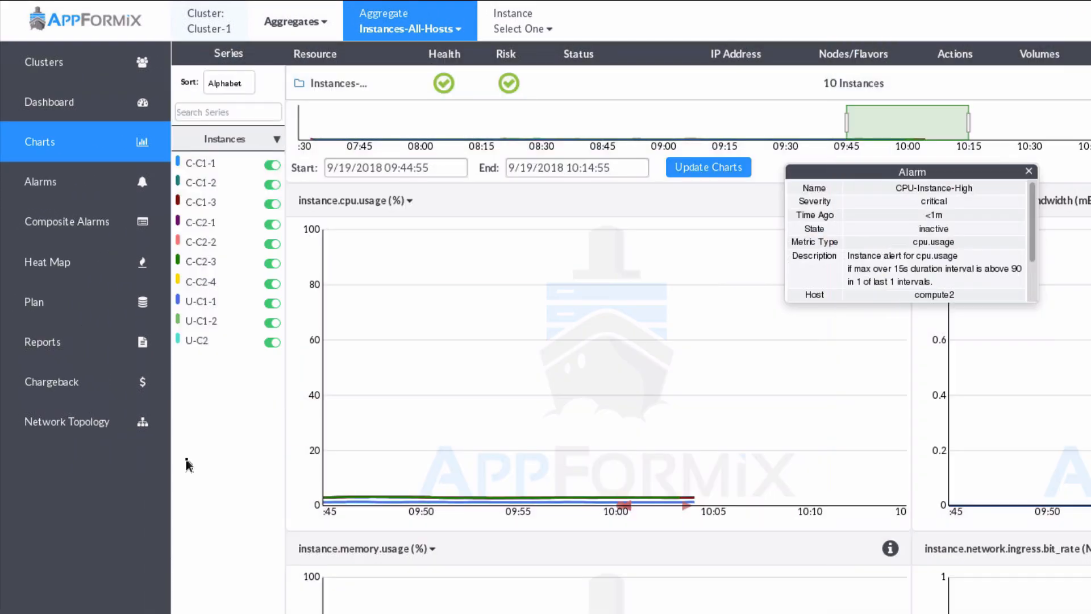
{"action": "mouse_move", "coordinate": [698, 245]}
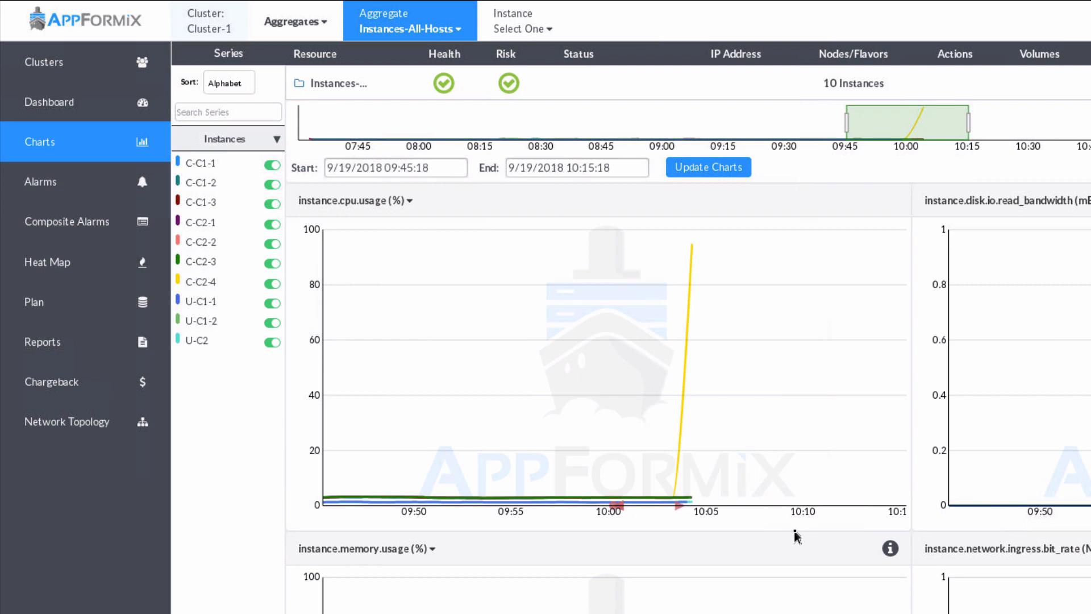
{"action": "mouse_move", "coordinate": [680, 513]}
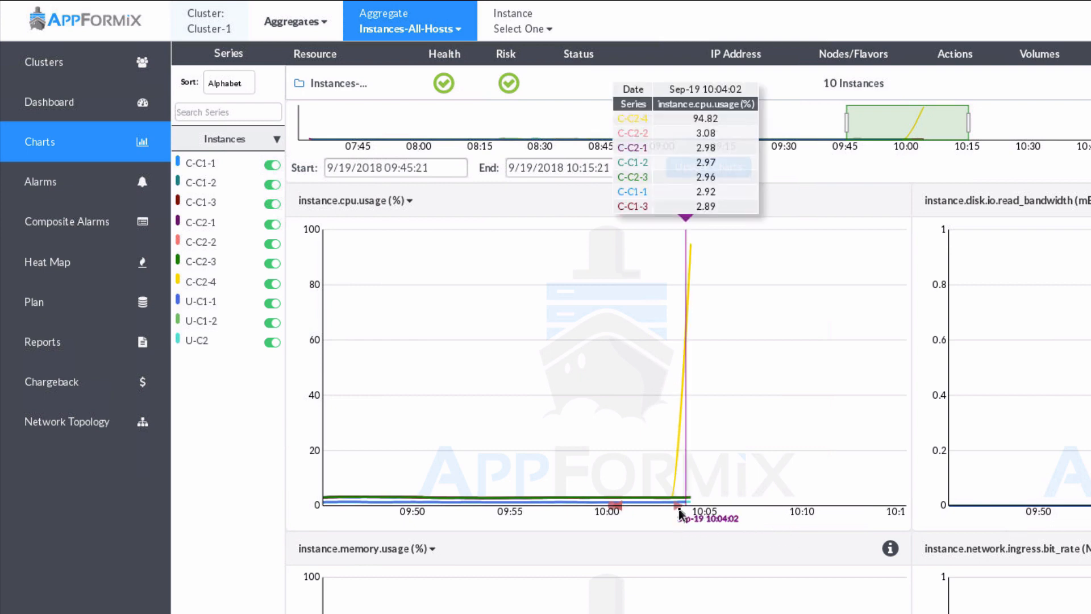
{"action": "left_click", "coordinate": [681, 510]}
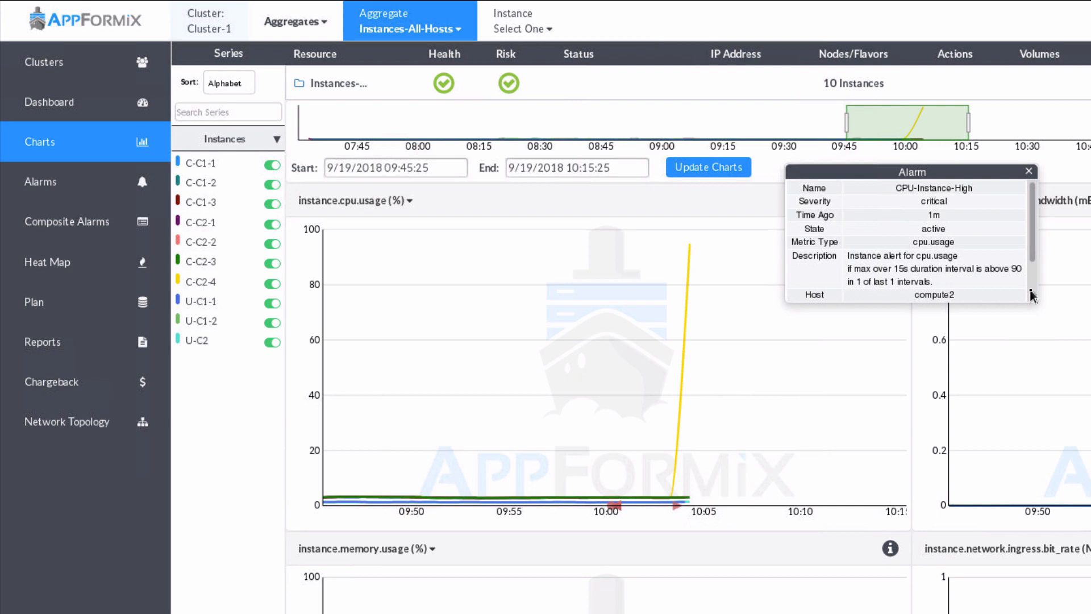
{"action": "left_click_drag", "start_coordinate": [1032, 254], "coordinate": [1028, 294]}
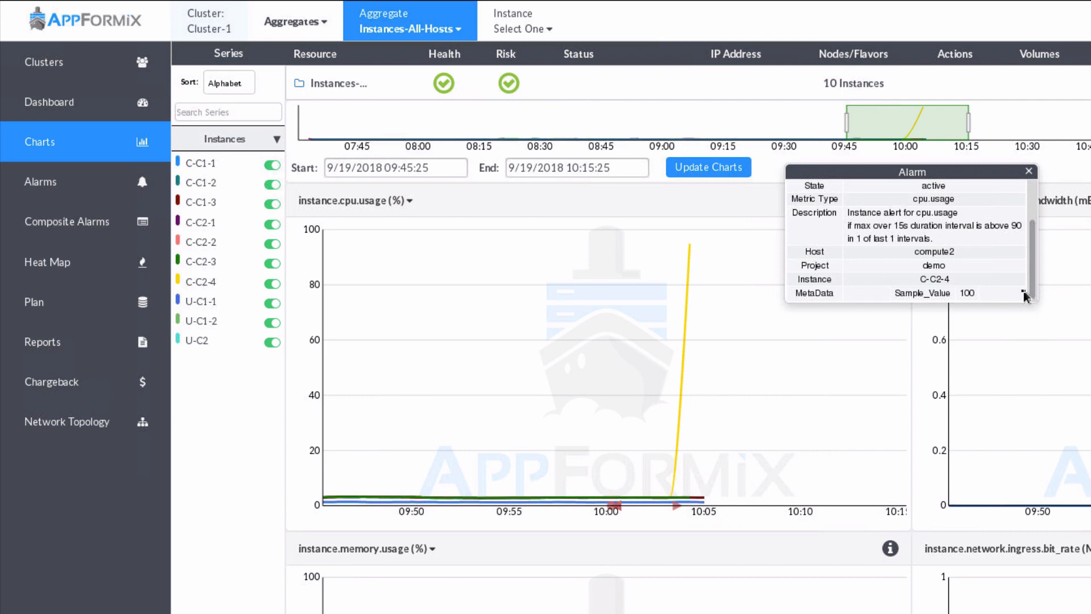
{"action": "mouse_move", "coordinate": [696, 300]}
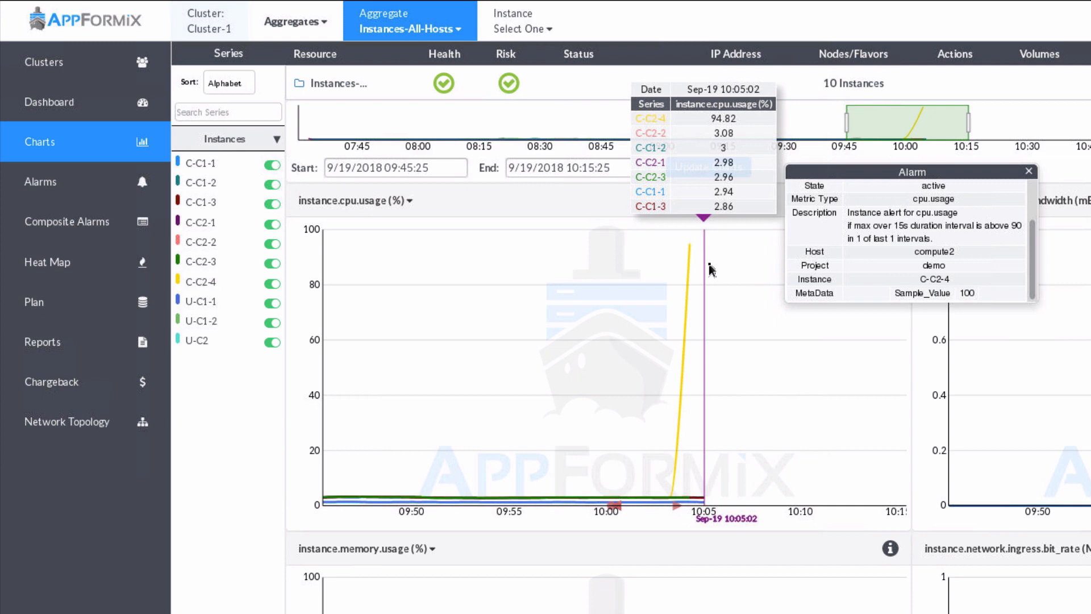
{"action": "left_click", "coordinate": [1031, 173]}
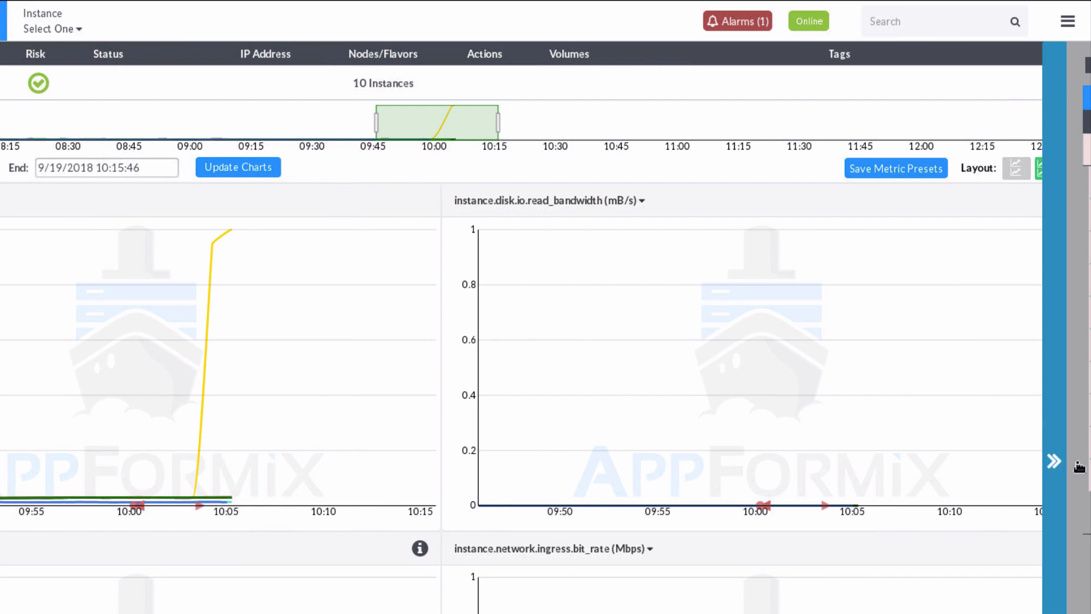
Step: Review the full Alarm Details of the CPU-Instance-High rule from the alarm rules list, and close them
{"action": "left_click", "coordinate": [1078, 466]}
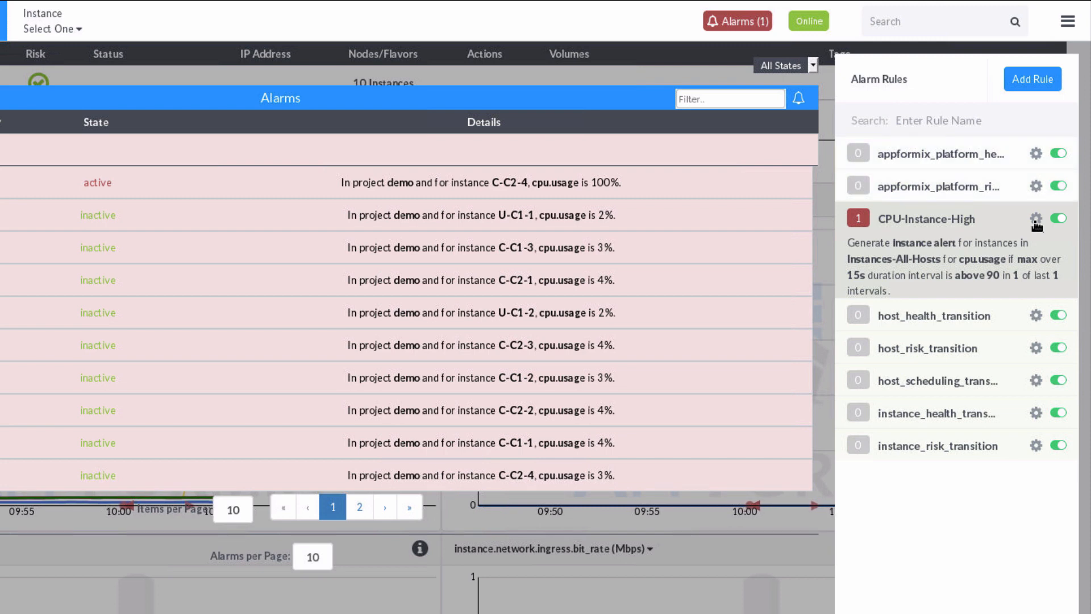
{"action": "left_click", "coordinate": [1036, 219]}
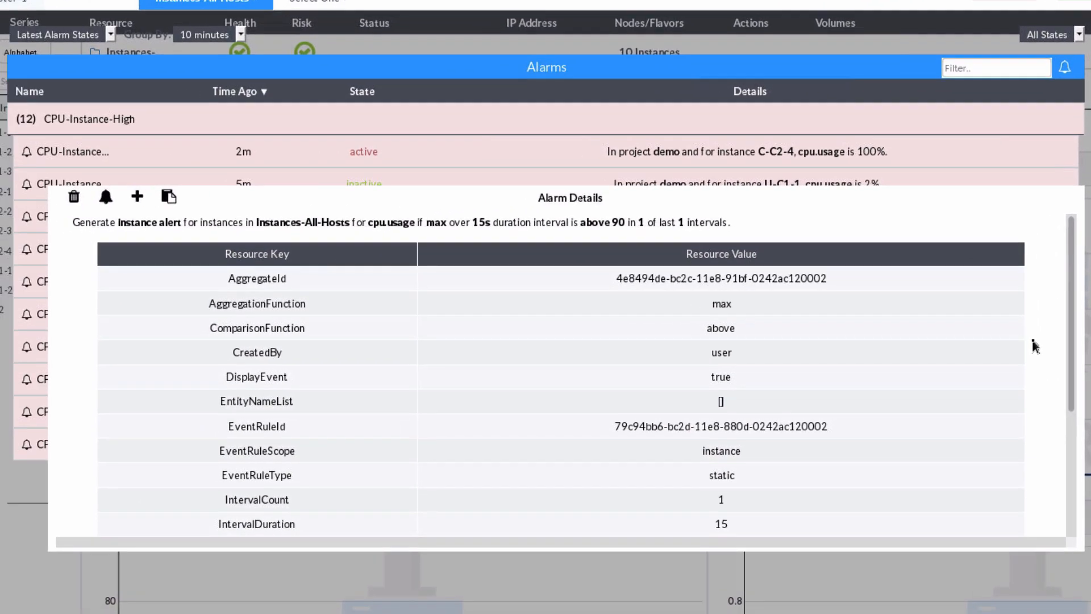
{"action": "scroll", "coordinate": [1034, 346], "scroll_direction": "down", "scroll_amount": 3}
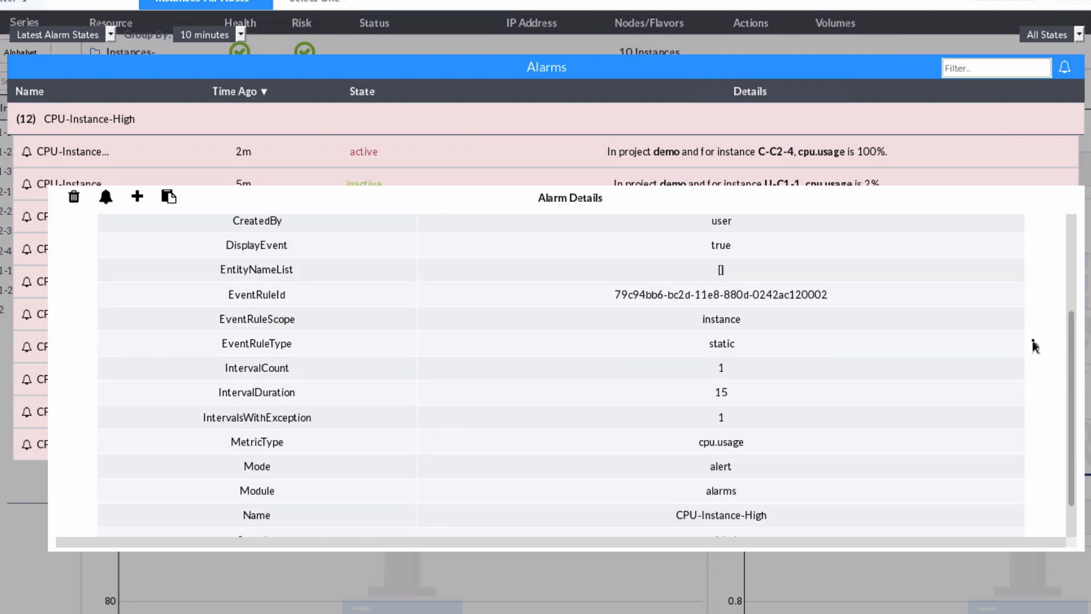
{"action": "scroll", "coordinate": [1034, 346], "scroll_direction": "down", "scroll_amount": 1}
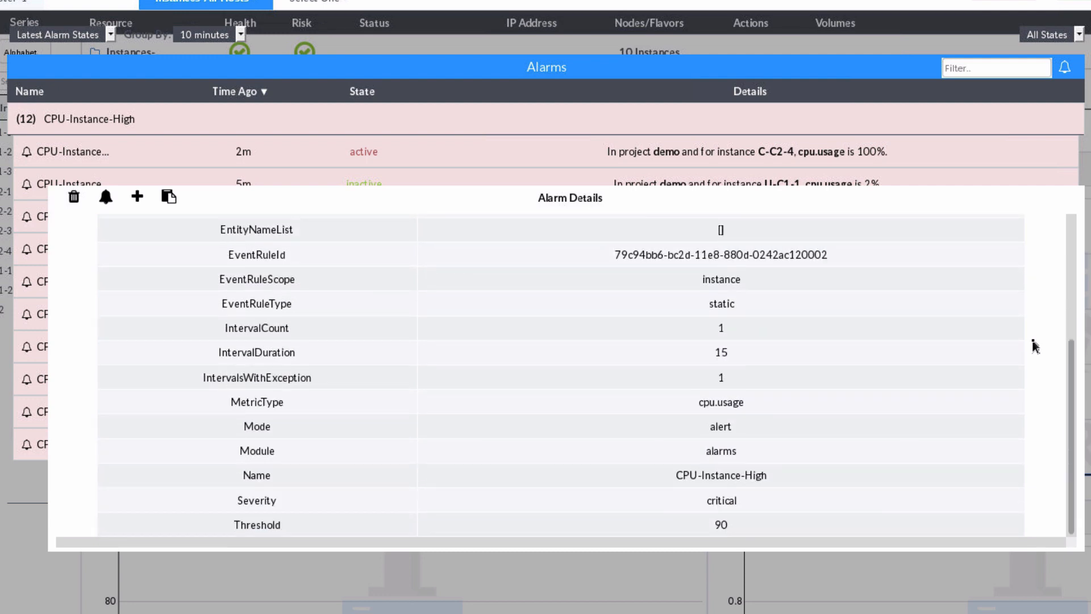
{"action": "scroll", "coordinate": [1034, 346], "scroll_direction": "up", "scroll_amount": 4}
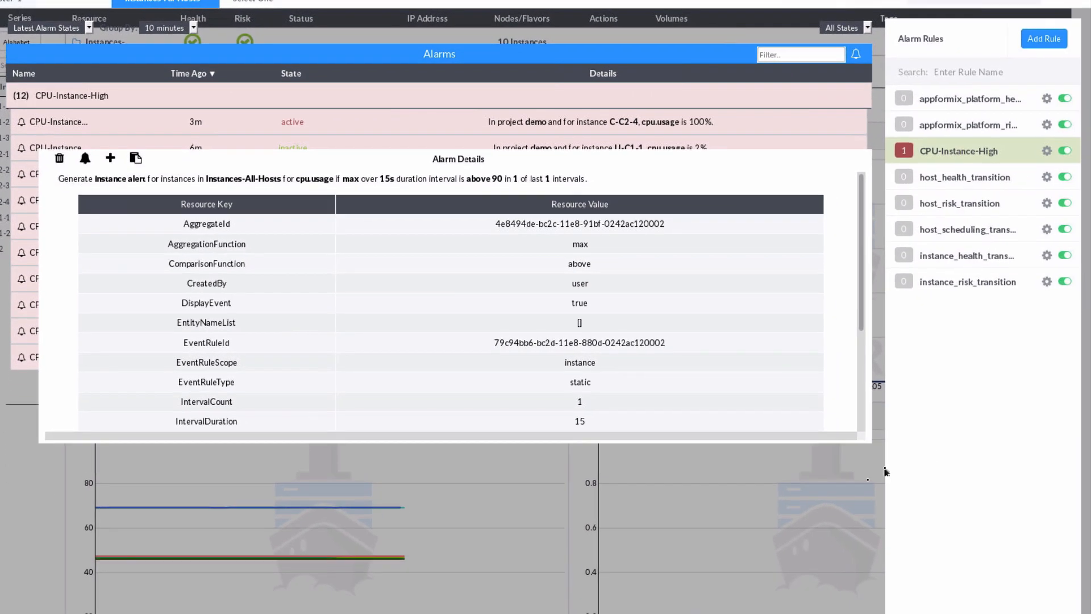
{"action": "left_click", "coordinate": [851, 489]}
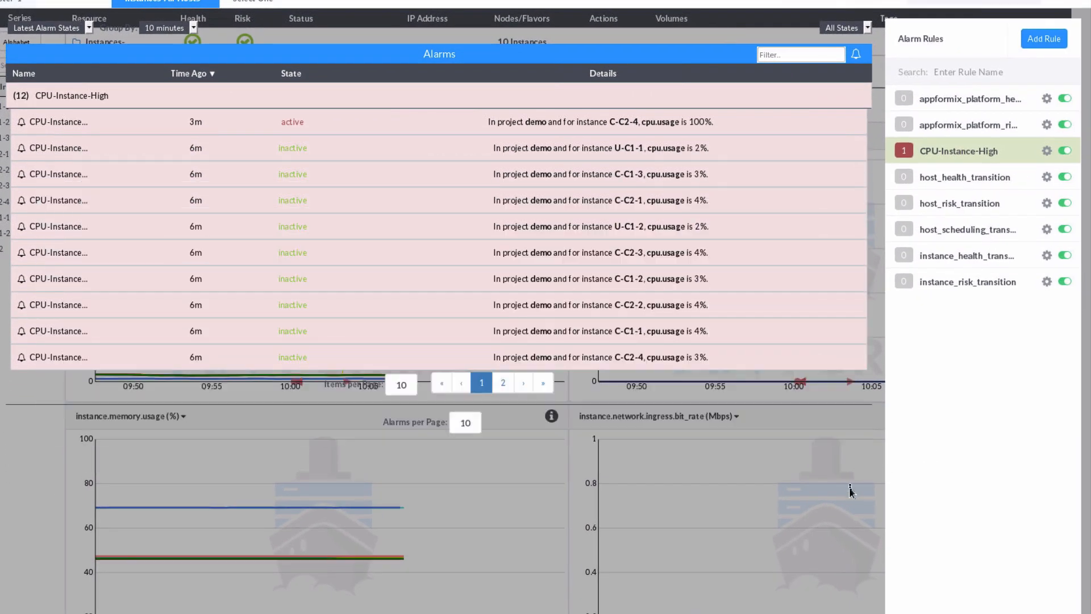
Step: Disable the CPU-Instance-High alarm rule and enable it again
{"action": "left_click", "coordinate": [1065, 151]}
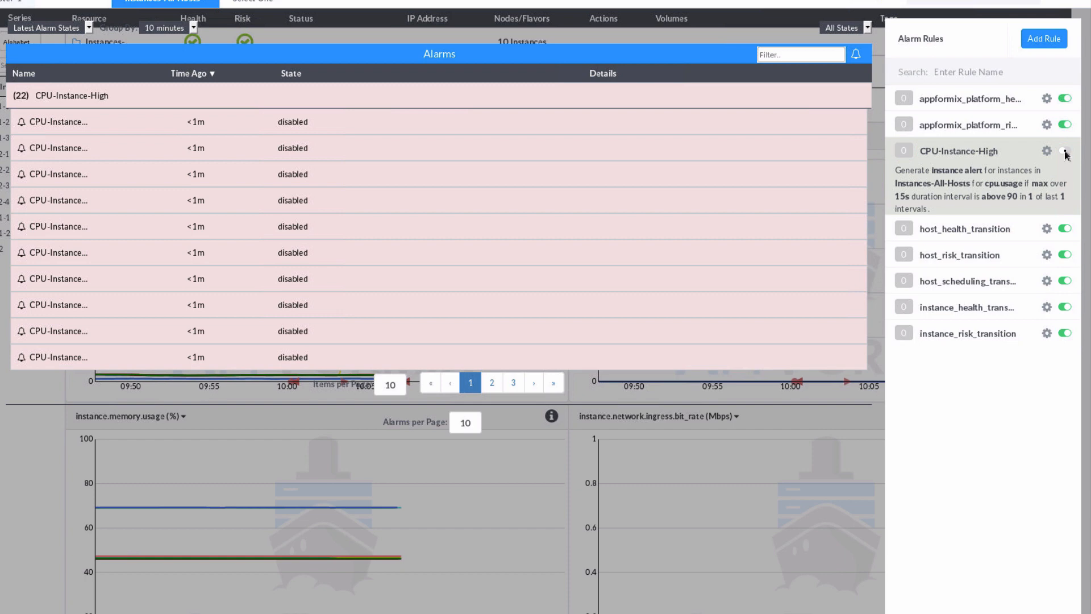
{"action": "left_click", "coordinate": [1065, 151]}
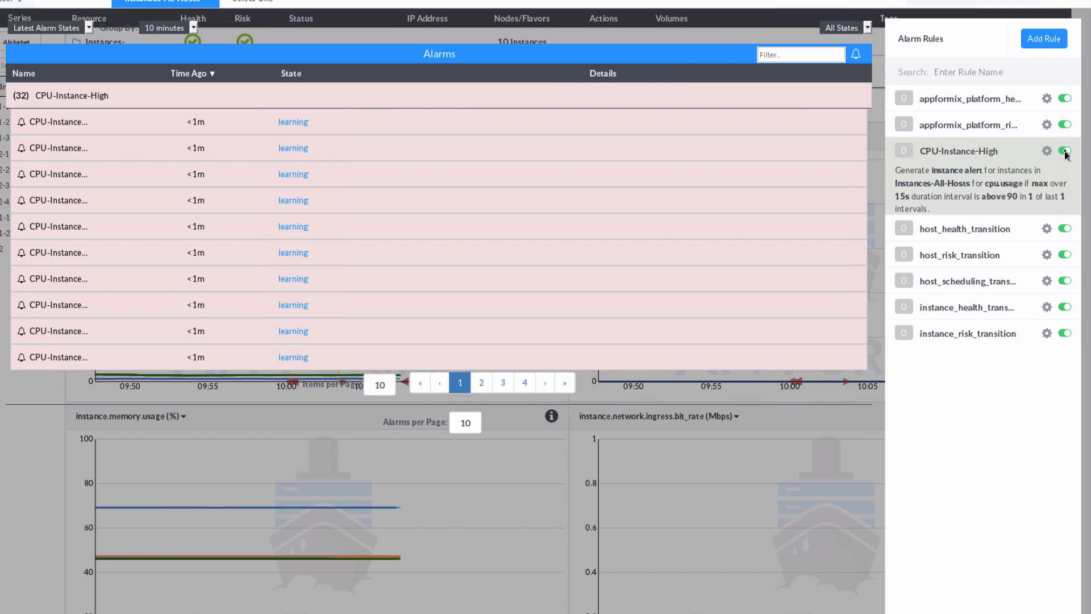